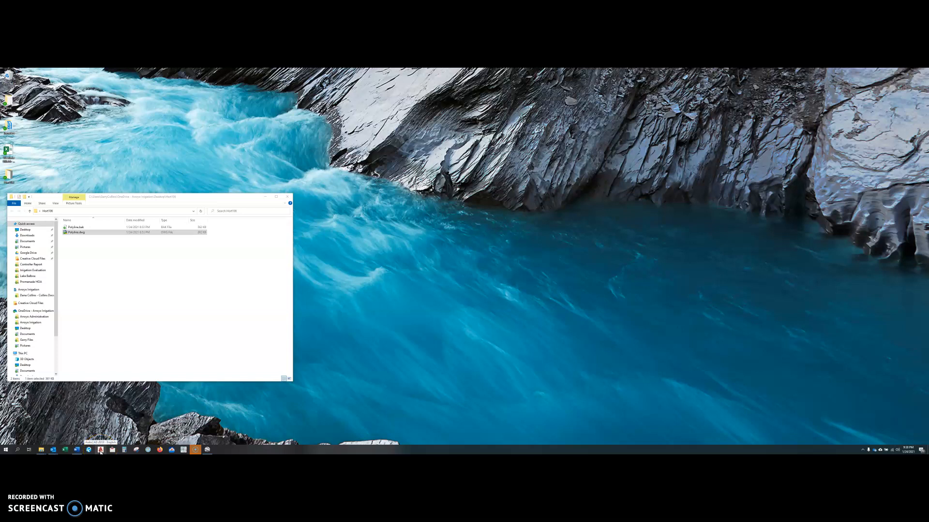
# Launch AutoCAD 2018
pyautogui.click(101, 451)
pyautogui.click(100, 450)
pyautogui.click(100, 450)
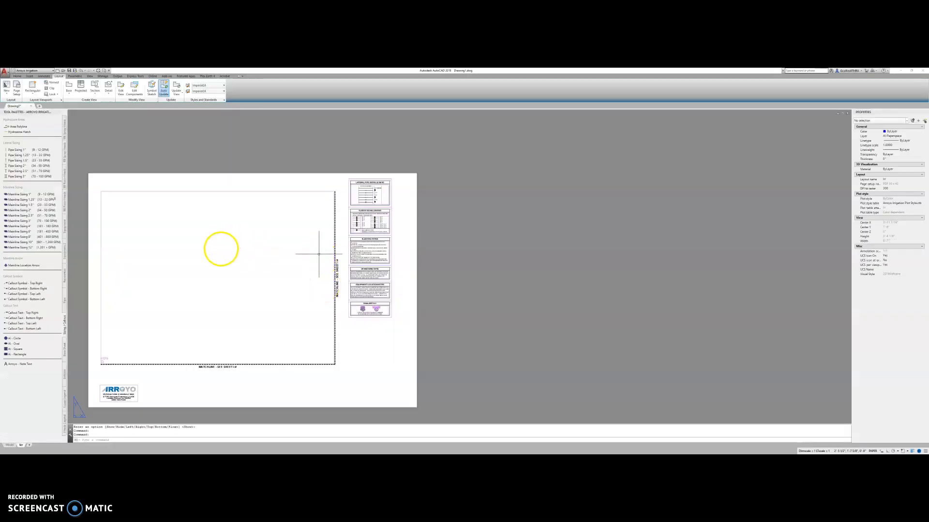
pyautogui.moveTo(165, 280); pyautogui.dragTo(187, 251, button='middle')
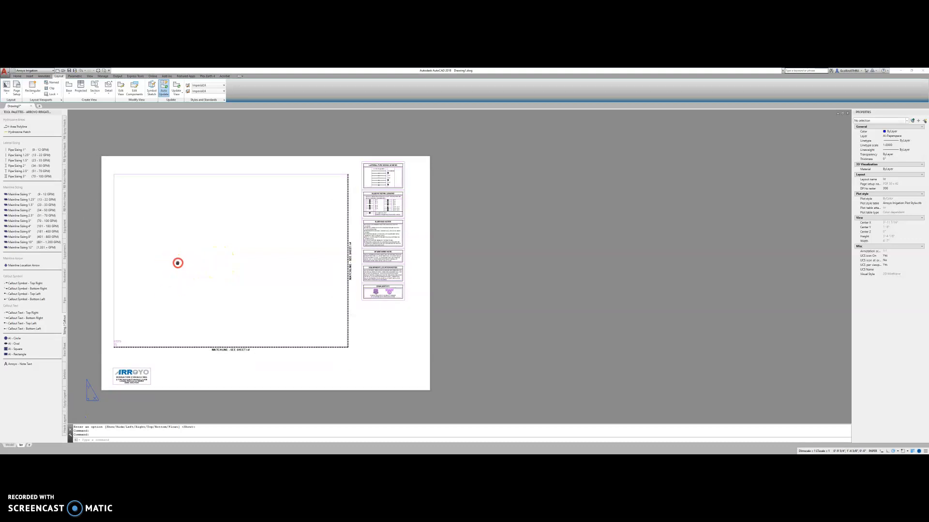
pyautogui.click(17, 76)
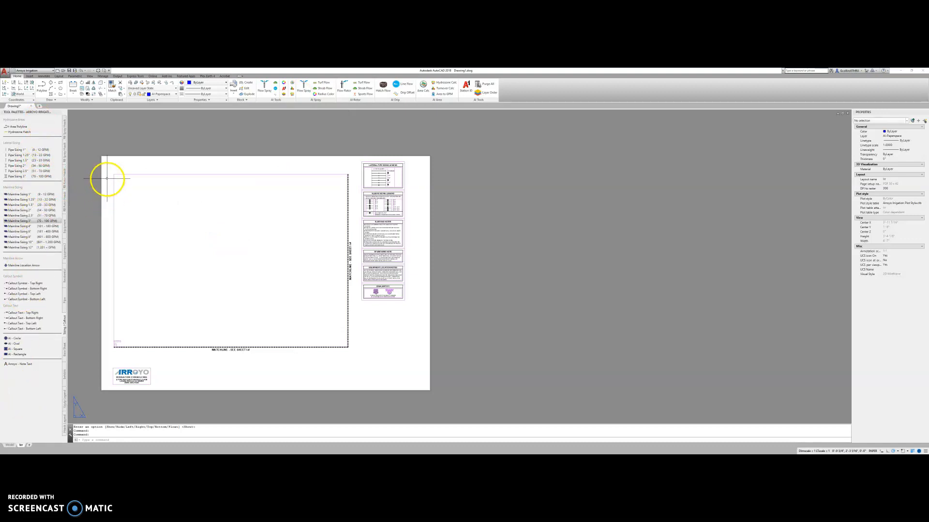
pyautogui.moveTo(108, 141); pyautogui.dragTo(163, 137, button='middle')
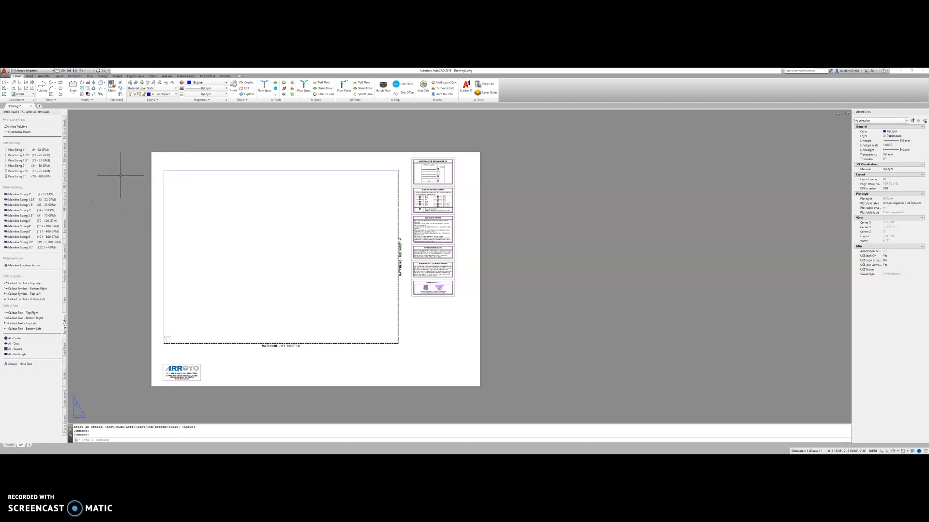
pyautogui.moveTo(161, 157); pyautogui.dragTo(172, 151, button='middle')
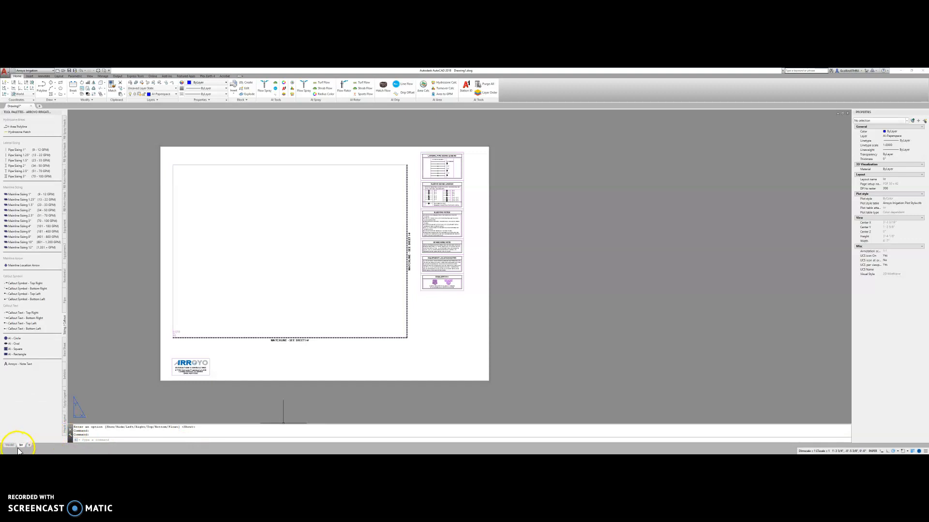
# Restore the maximized program window and enlarge it to nearly fill the screen while leaving the Windows taskbar uncovered
pyautogui.moveTo(133, 71)
pyautogui.mouseDown()
pyautogui.moveTo(185, 79)
pyautogui.moveTo(155, 105)
pyautogui.moveTo(154, 75)
pyautogui.mouseUp()
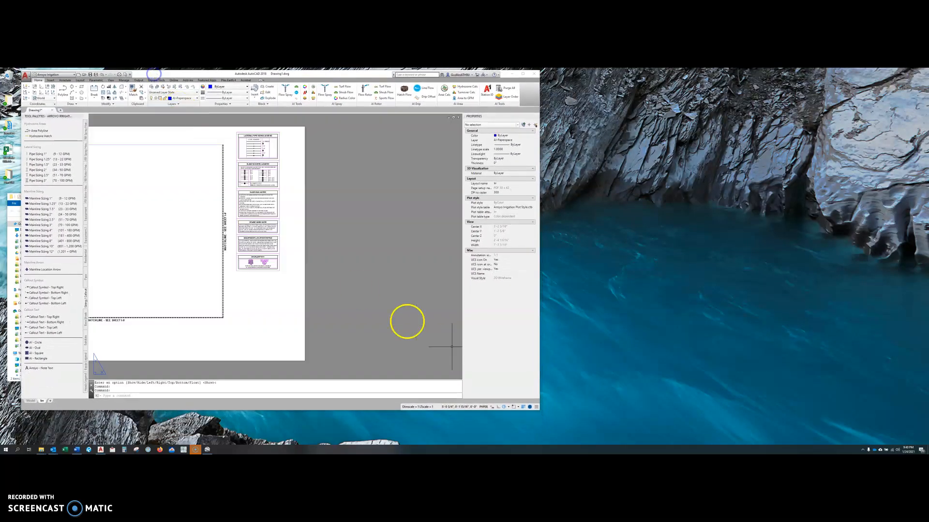
pyautogui.moveTo(538, 409)
pyautogui.mouseDown()
pyautogui.moveTo(808, 441)
pyautogui.moveTo(889, 427)
pyautogui.moveTo(924, 446)
pyautogui.mouseUp()
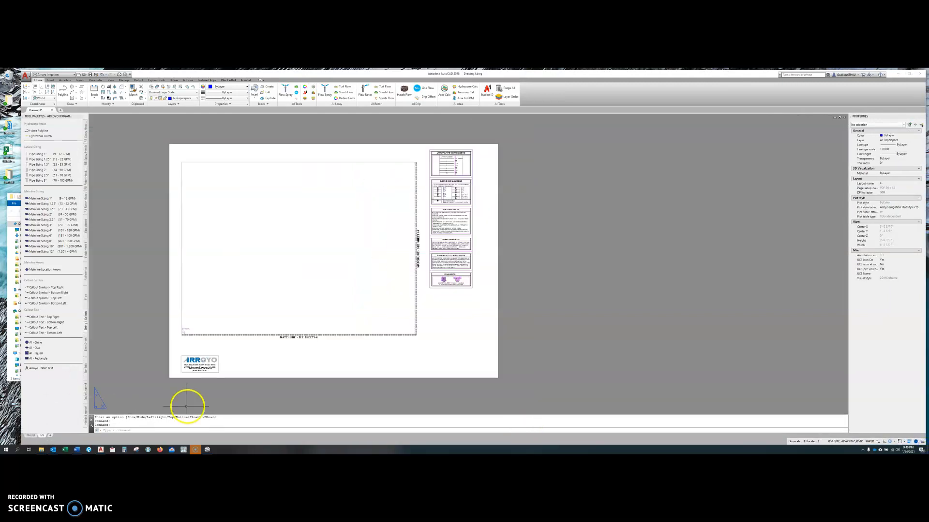
# Look at the drawing in model space and return to the paper layout
pyautogui.click(30, 436)
pyautogui.scroll(-10, 240, 276)
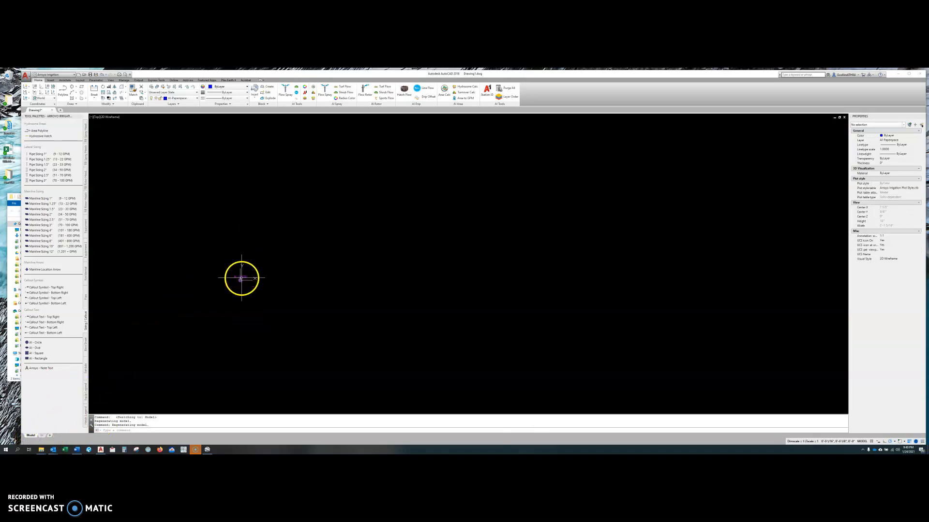
pyautogui.moveTo(321, 189); pyautogui.dragTo(241, 309, button='middle')
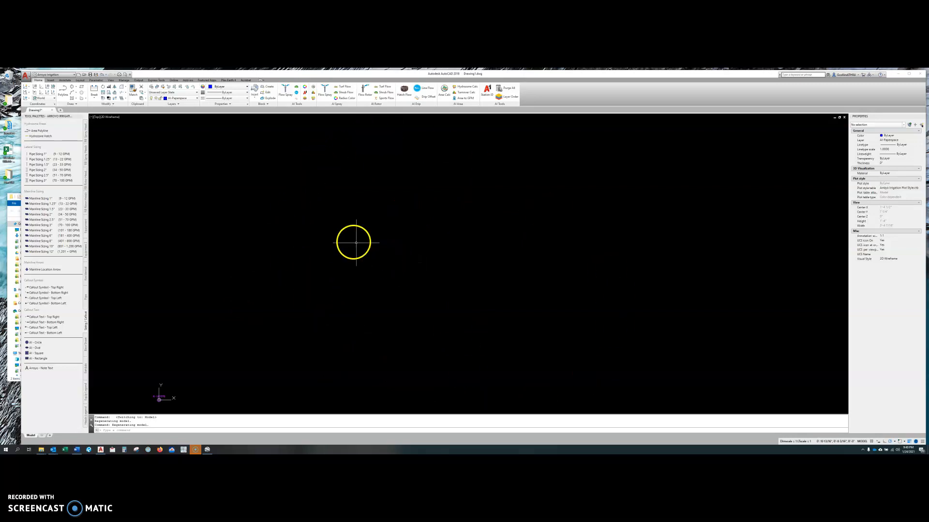
pyautogui.click(42, 435)
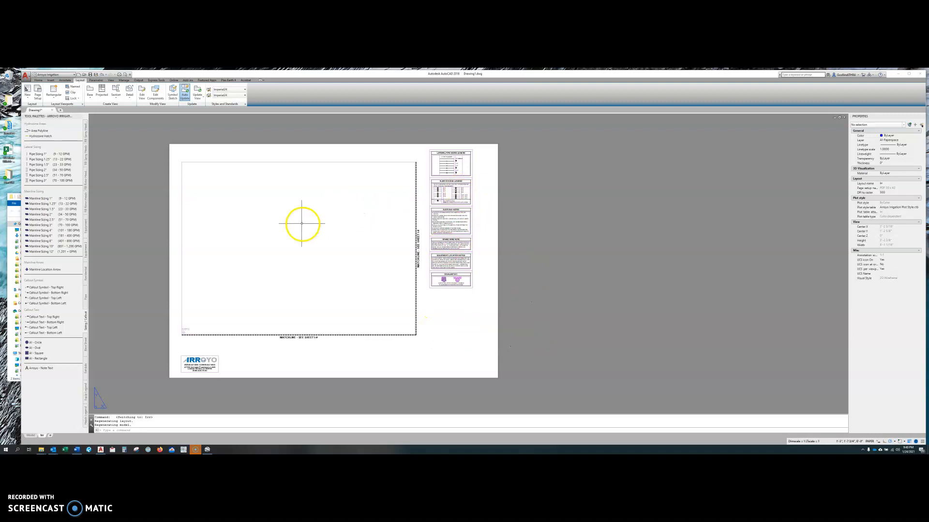
# Shift the model view inside the sheet's viewport so the AI - LAYERS block sits near the viewport's centre, and return to paper space
pyautogui.click(186, 163)
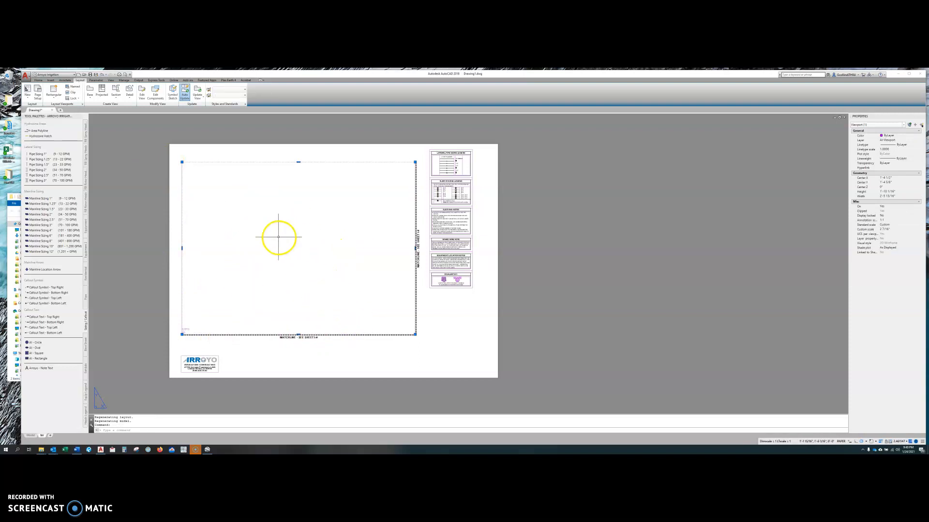
pyautogui.scroll(5, 190, 332)
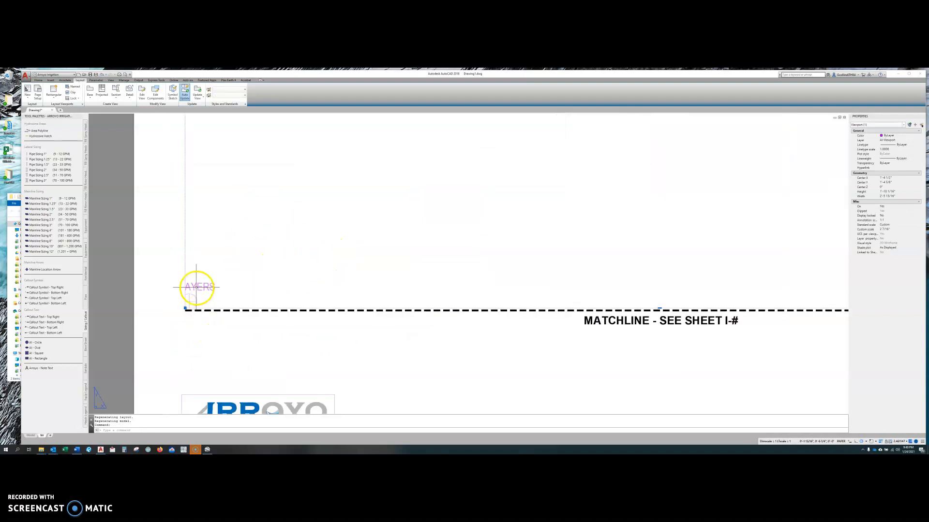
pyautogui.scroll(-2, 210, 321)
pyautogui.scroll(-3, 210, 321)
pyautogui.doubleClick(220, 303)
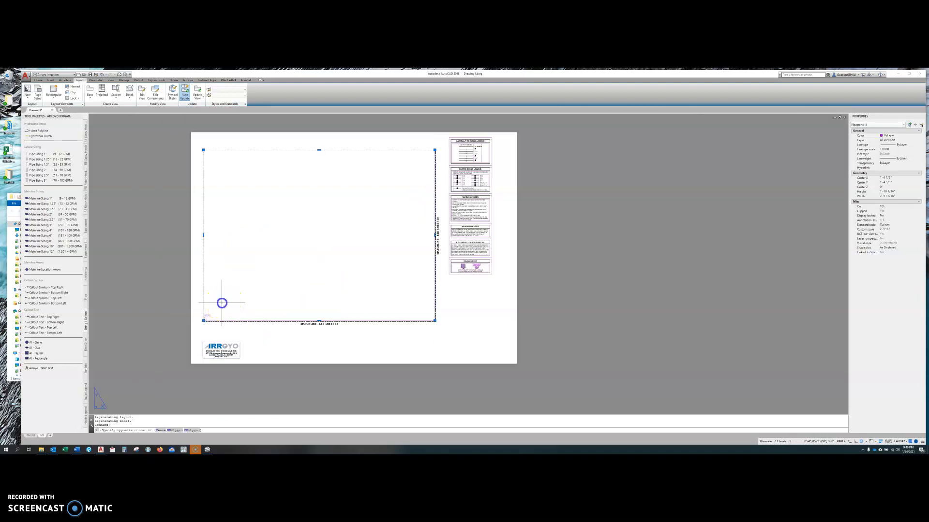
pyautogui.moveTo(252, 268); pyautogui.dragTo(328, 213, button='middle')
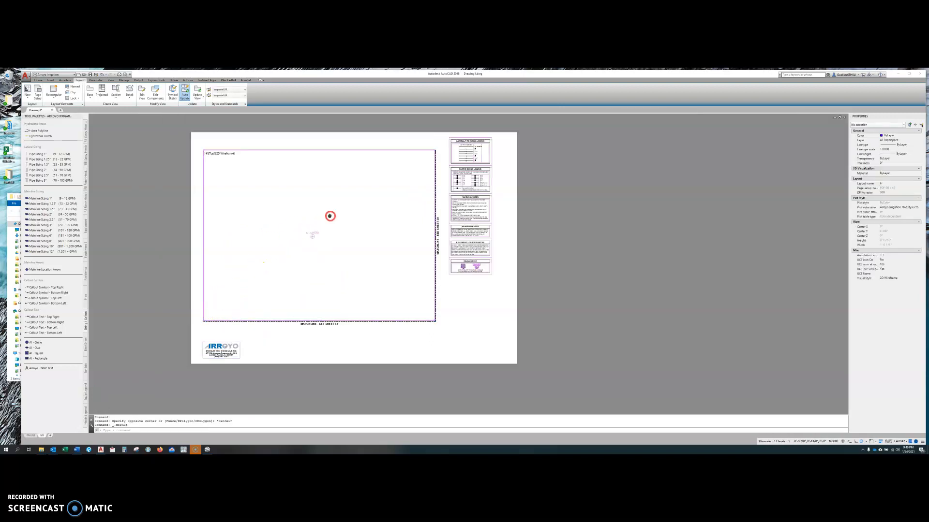
pyautogui.doubleClick(339, 338)
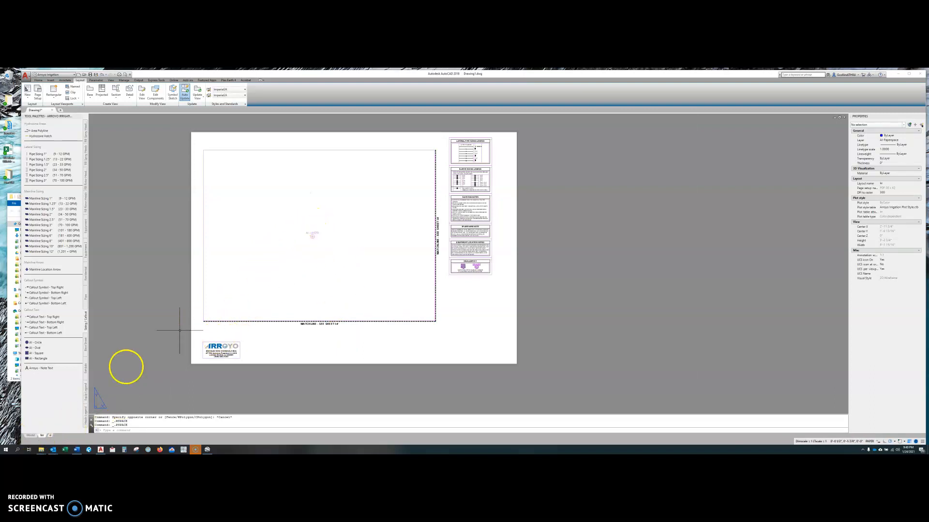
# Examine the AI - LAYERS block in model space and go back to the layout sheet
pyautogui.click(31, 437)
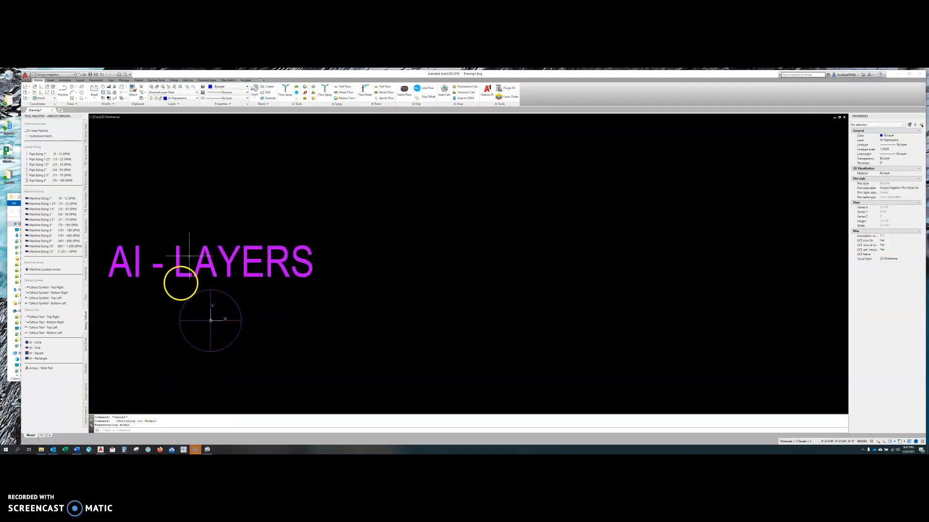
pyautogui.click(42, 436)
pyautogui.moveTo(220, 210); pyautogui.dragTo(207, 234, button='middle')
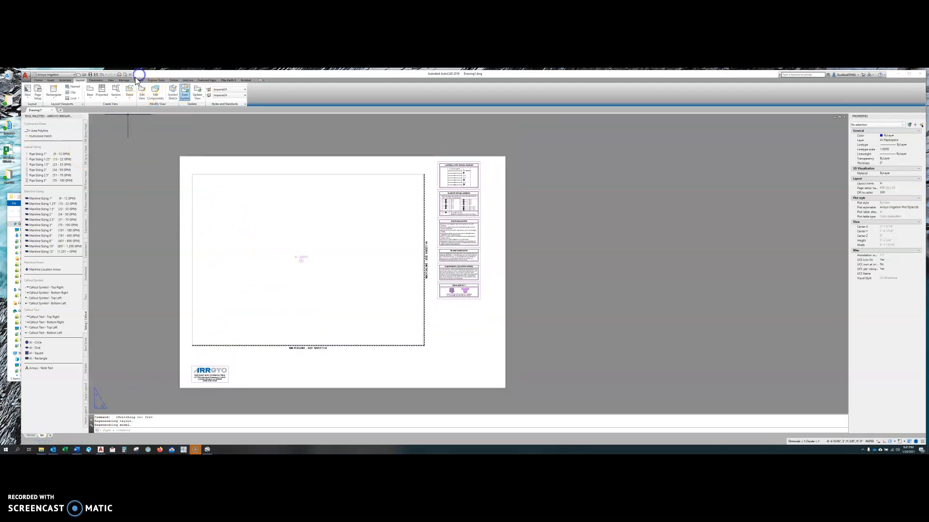
pyautogui.click(39, 81)
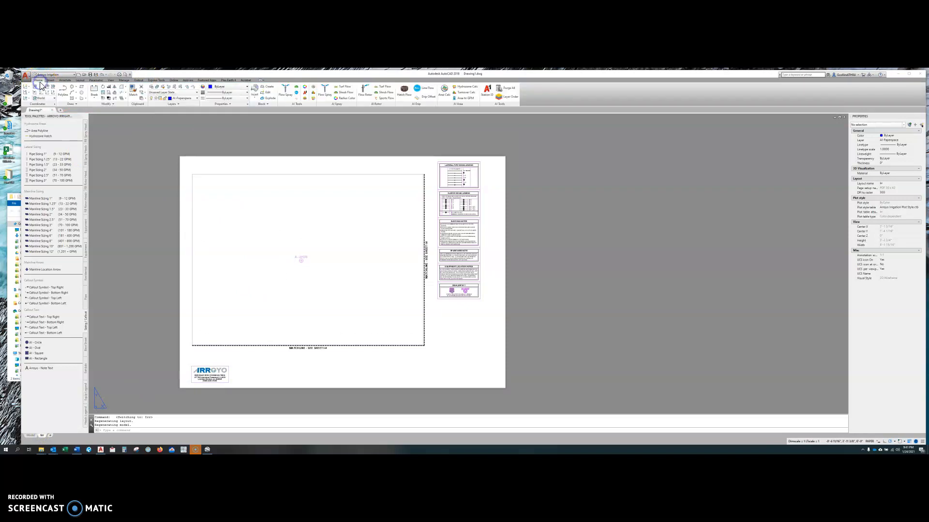
pyautogui.click(287, 93)
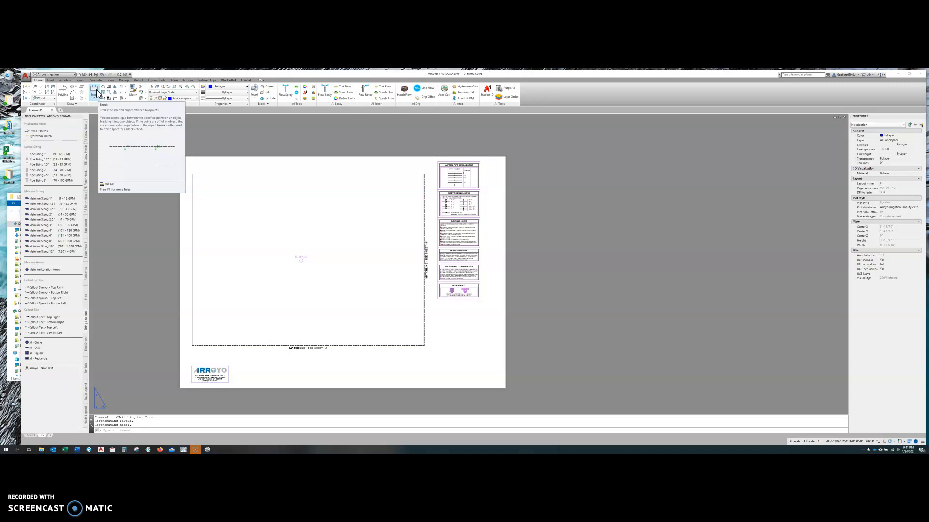
pyautogui.click(96, 92)
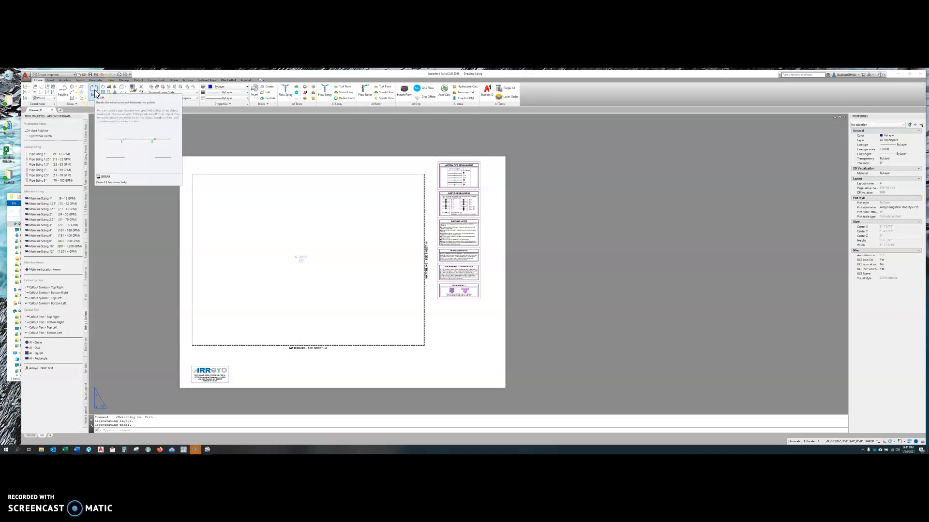
pyautogui.click(95, 92)
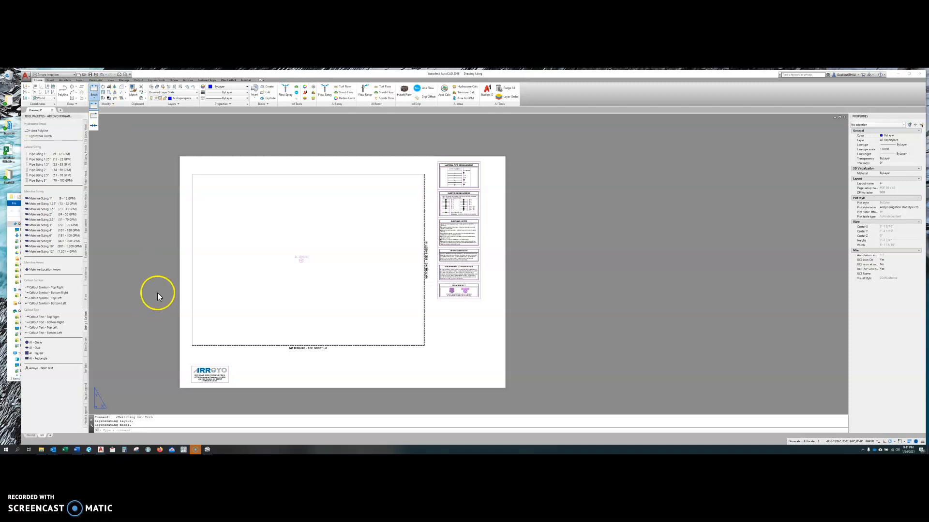
pyautogui.click(93, 106)
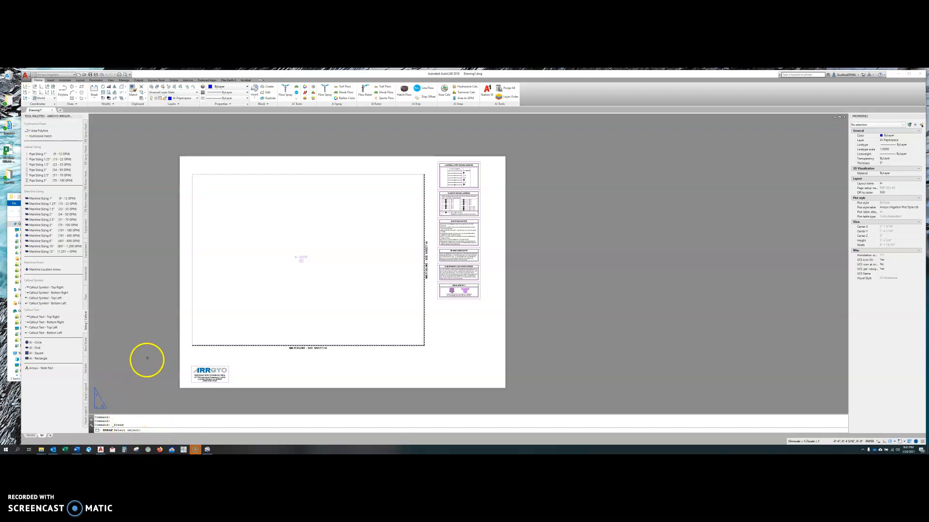
pyautogui.press('Escape')
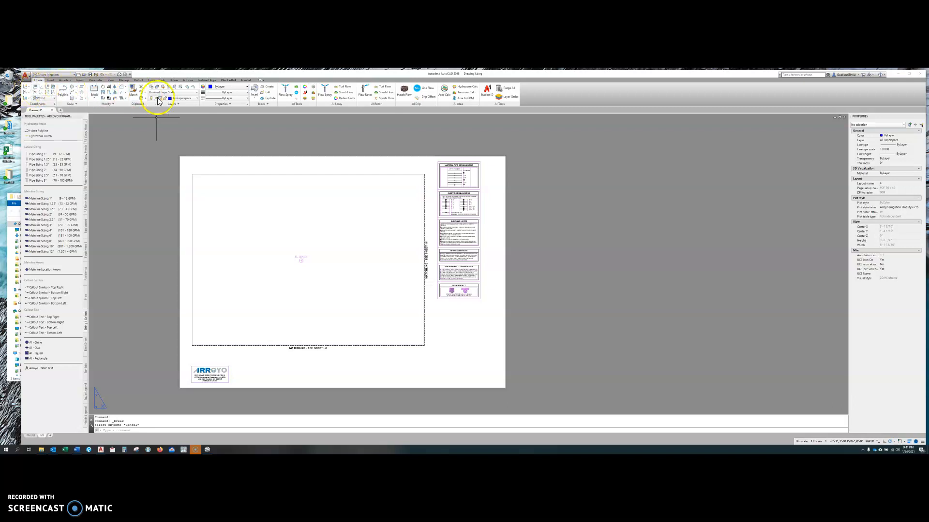
# Review the available Insert, Annotate, Layout, Parametric, View, Manage and Output tool sets
pyautogui.click(51, 80)
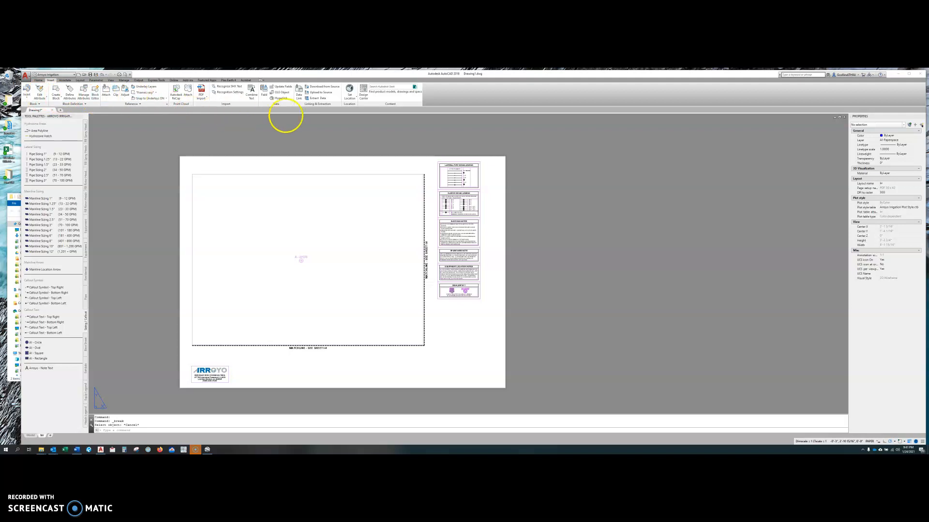
pyautogui.click(68, 80)
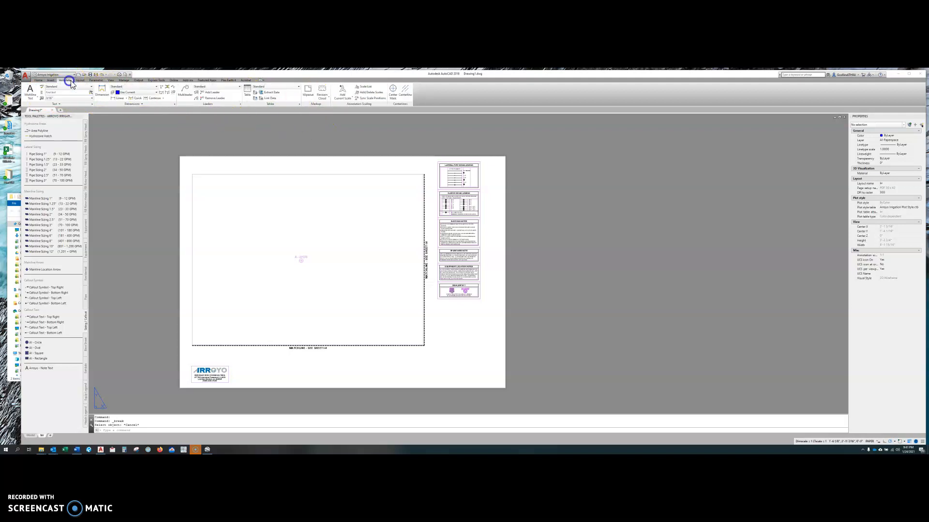
pyautogui.click(79, 80)
pyautogui.click(92, 80)
pyautogui.click(111, 80)
pyautogui.click(124, 81)
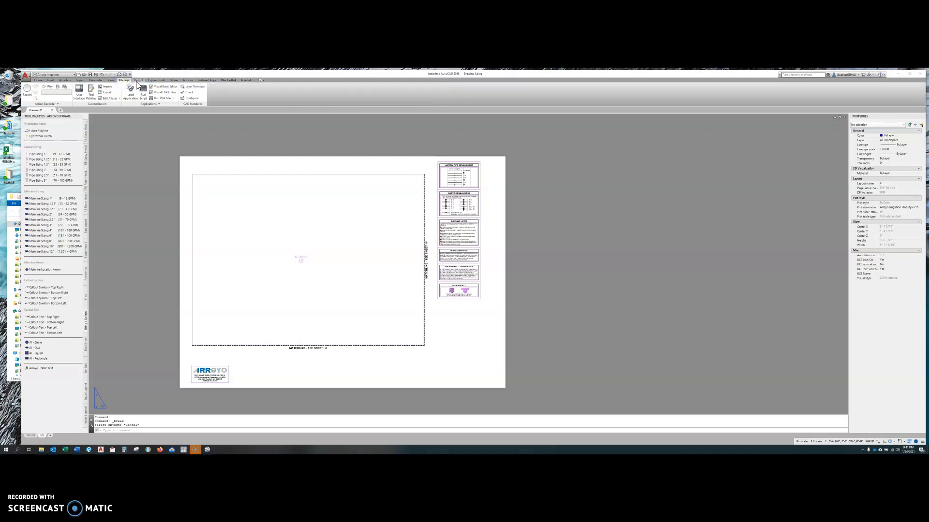
pyautogui.click(138, 80)
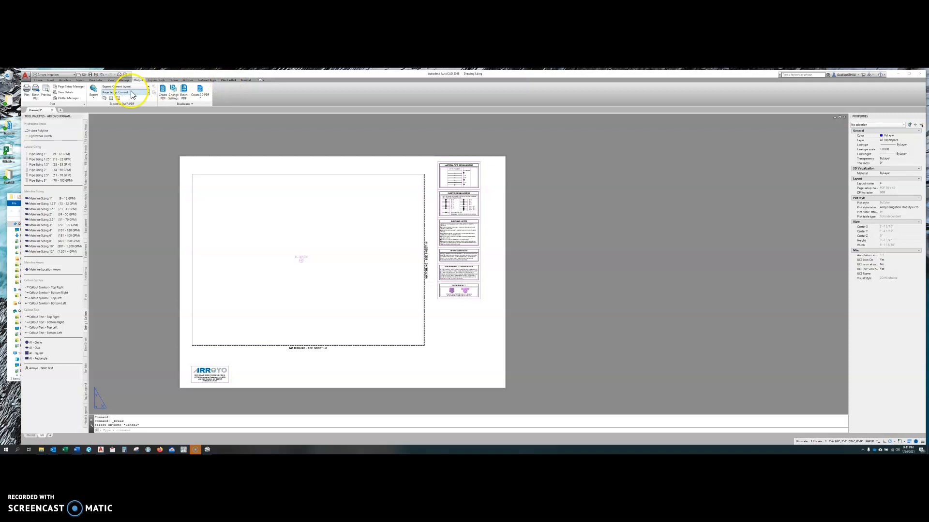
# Review the application file commands for creating, saving, exporting, publishing and printing drawings, including the DWF export and eTransmit options
pyautogui.click(28, 77)
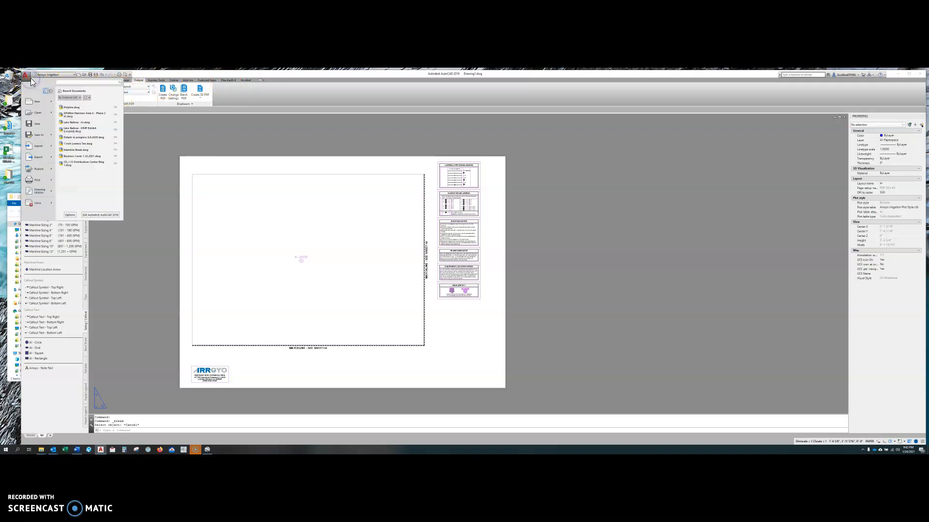
pyautogui.click(38, 102)
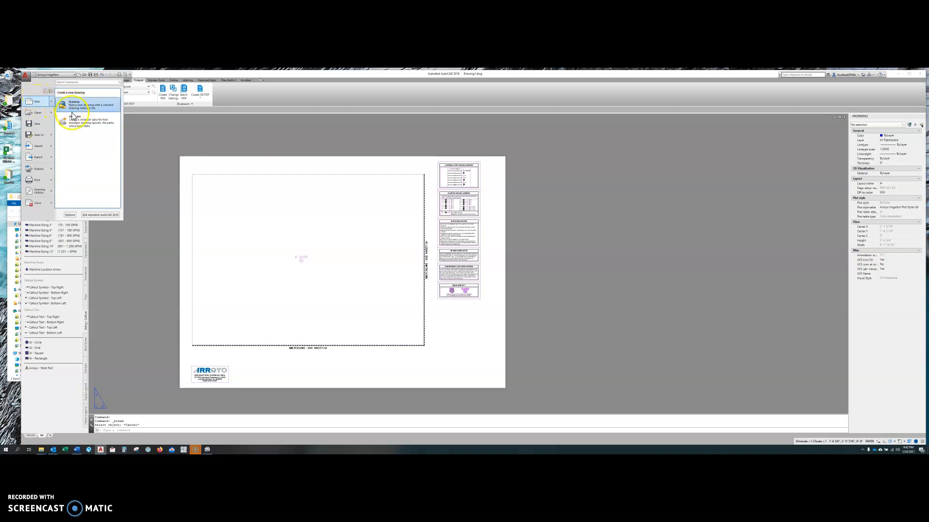
pyautogui.moveTo(39, 118)
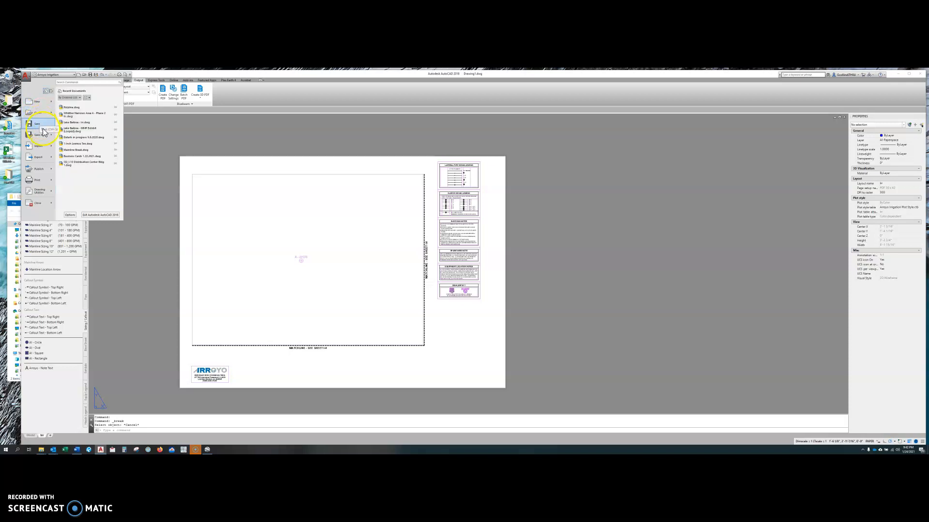
pyautogui.moveTo(42, 147)
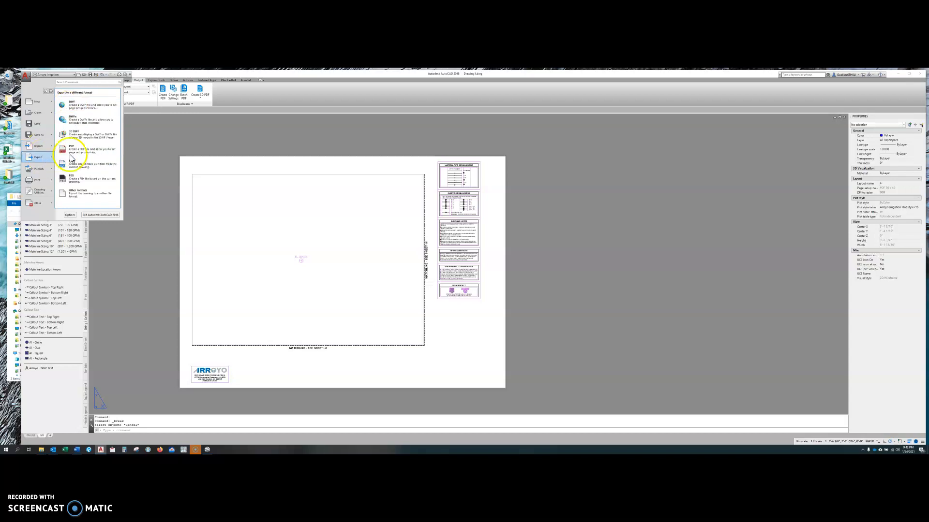
pyautogui.click(72, 110)
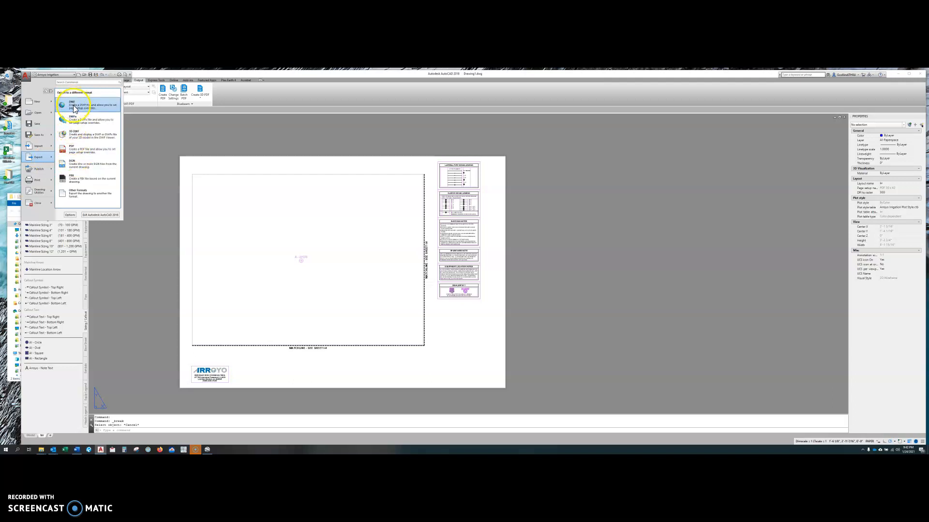
pyautogui.click(44, 170)
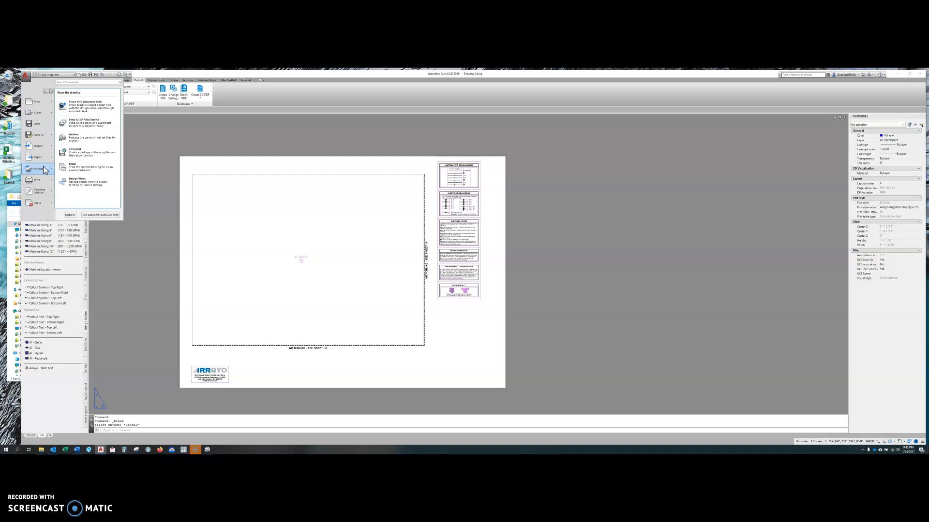
pyautogui.click(81, 156)
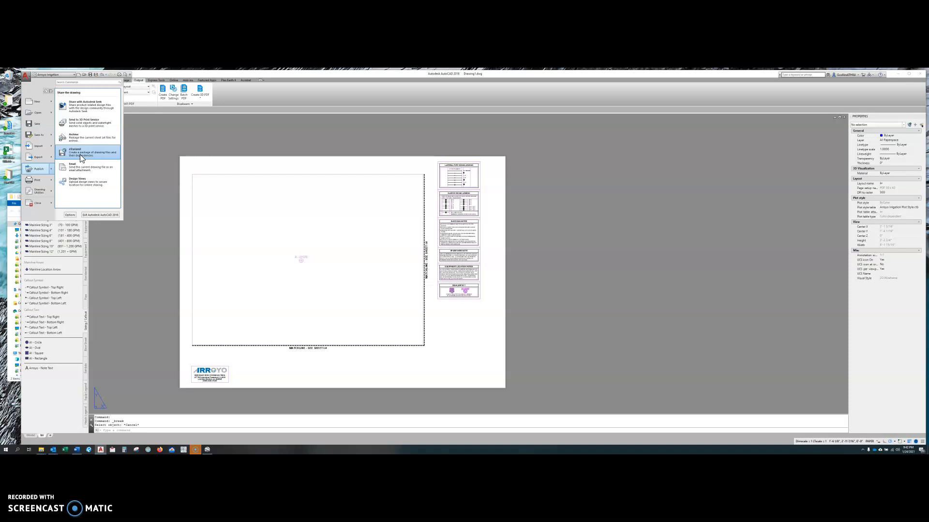
pyautogui.click(42, 186)
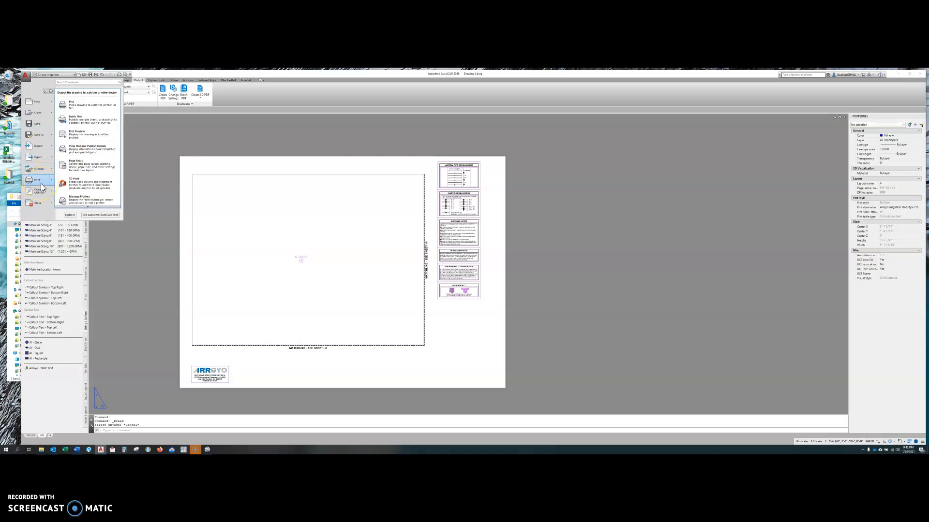
# Review the drawing utilities, including Units, Audit, Status, Purge and Recover
pyautogui.moveTo(40, 190)
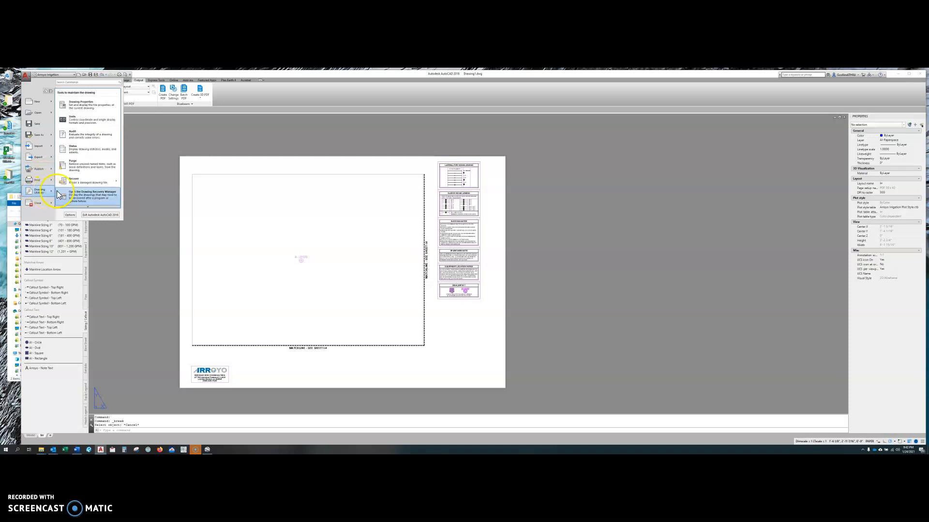
pyautogui.click(84, 121)
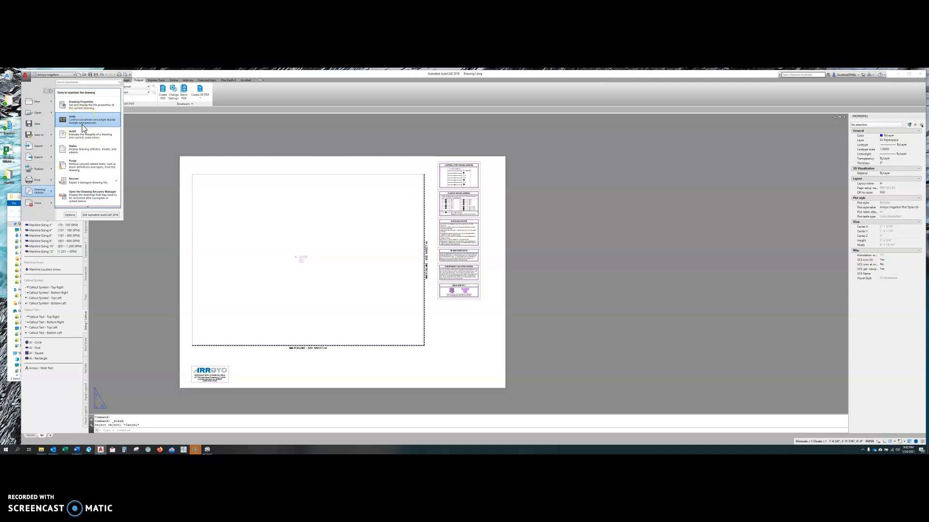
pyautogui.click(90, 140)
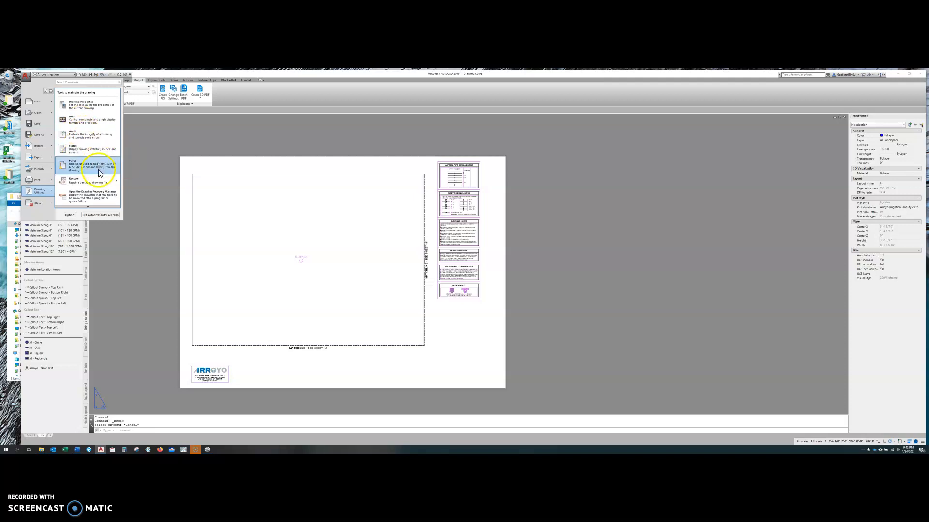
pyautogui.moveTo(104, 183)
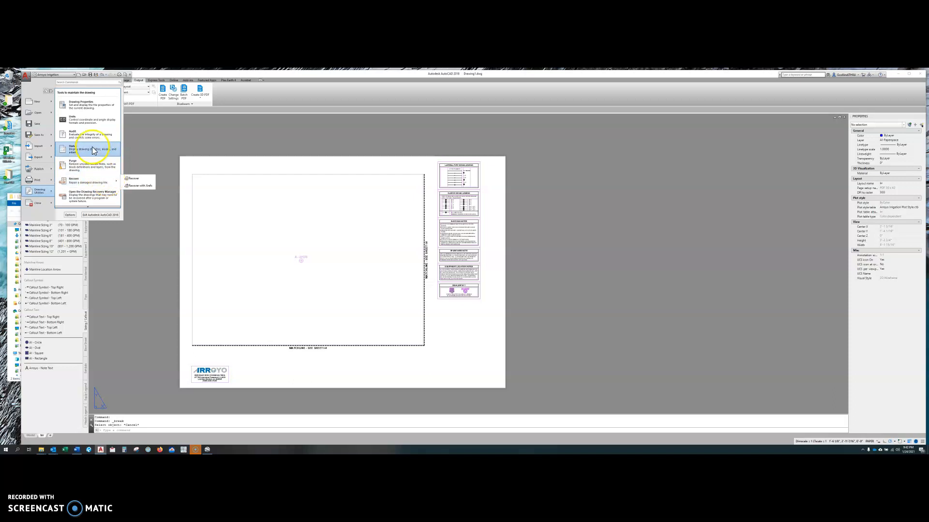
pyautogui.click(61, 219)
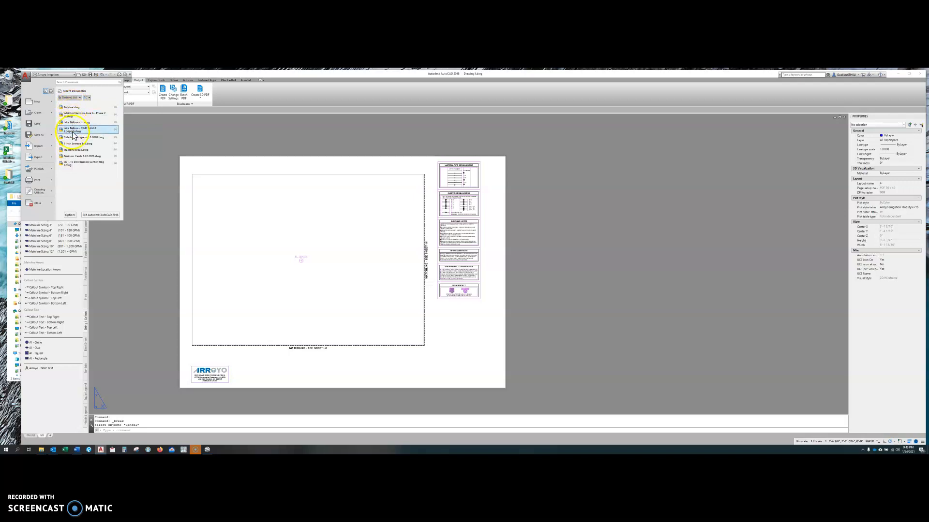
# Examine the Files, Display, Open and Save, Plot and Publish, 3D Modeling and Drafting settings in Options, and close the dialog
pyautogui.click(69, 216)
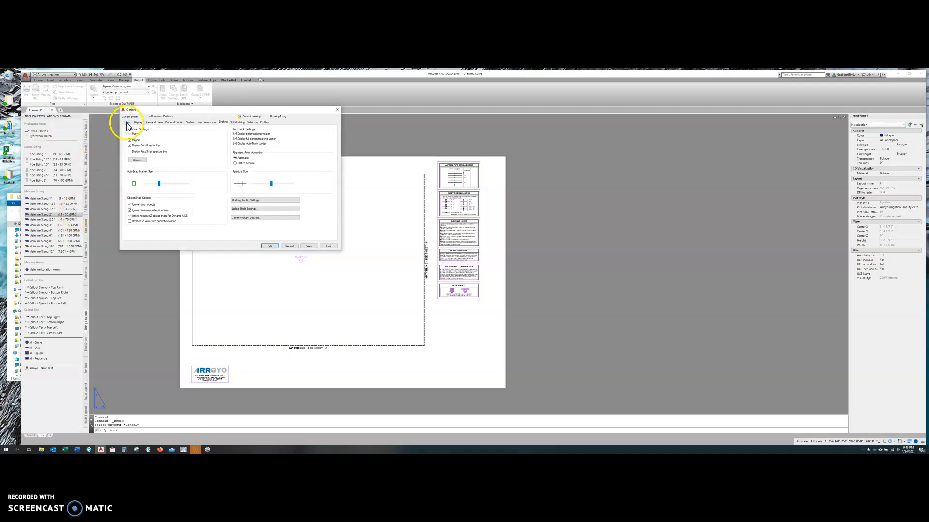
pyautogui.click(128, 123)
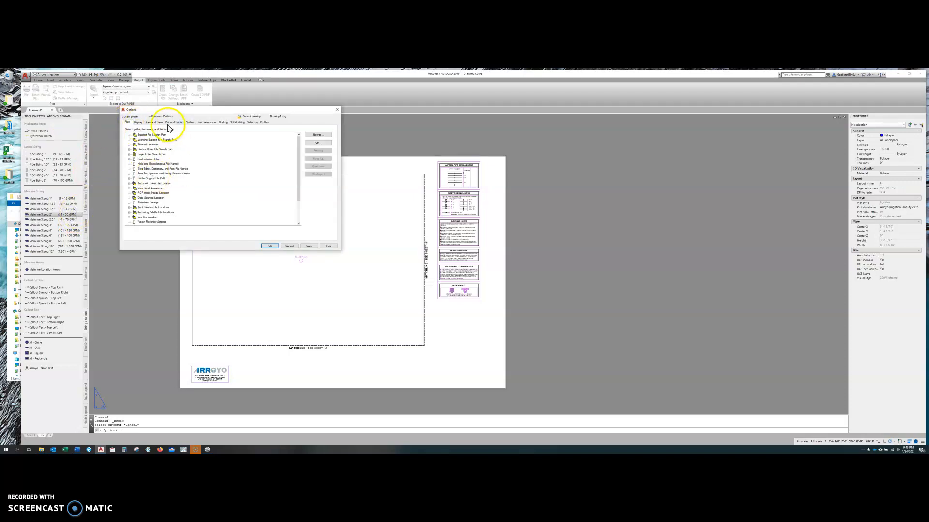
pyautogui.click(138, 123)
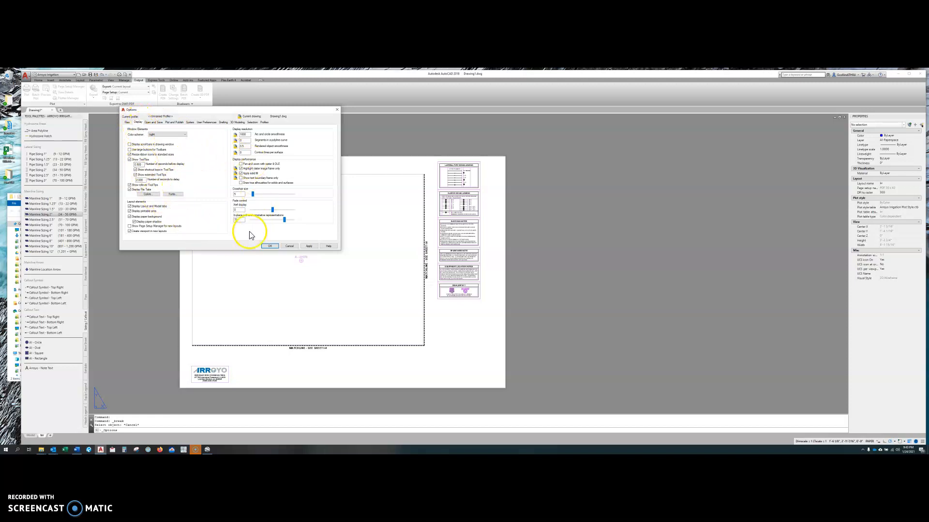
pyautogui.click(161, 123)
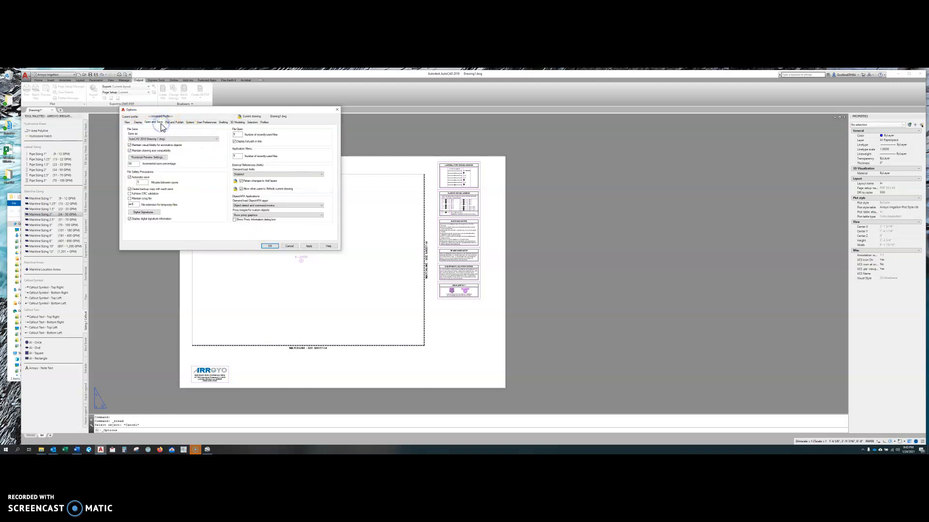
pyautogui.click(176, 123)
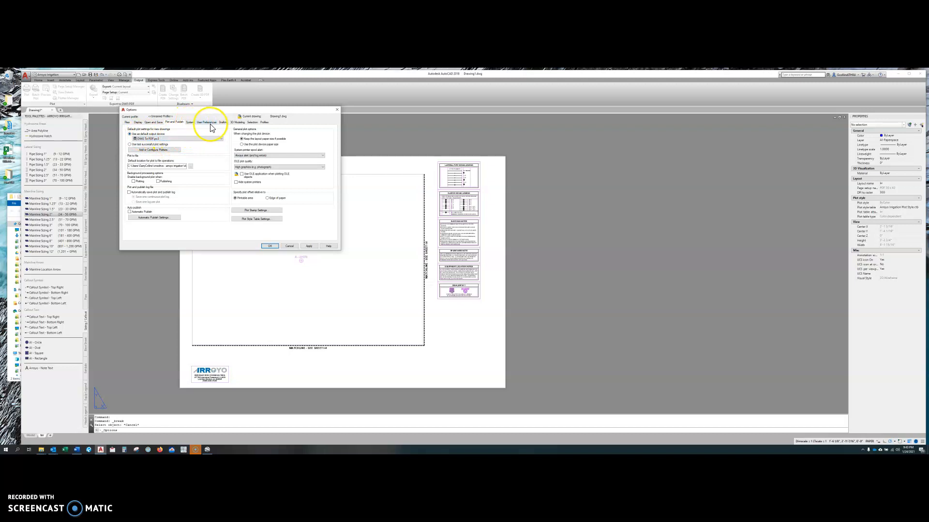
pyautogui.click(237, 122)
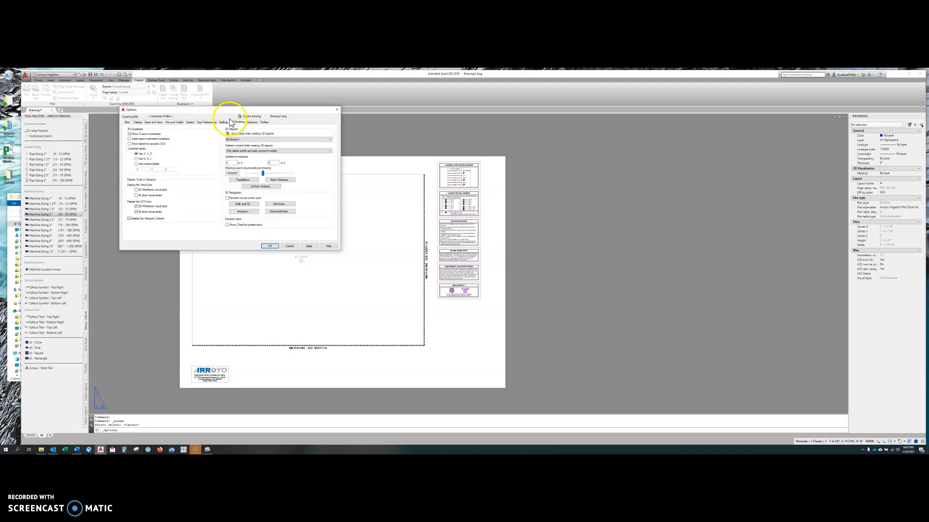
pyautogui.click(224, 122)
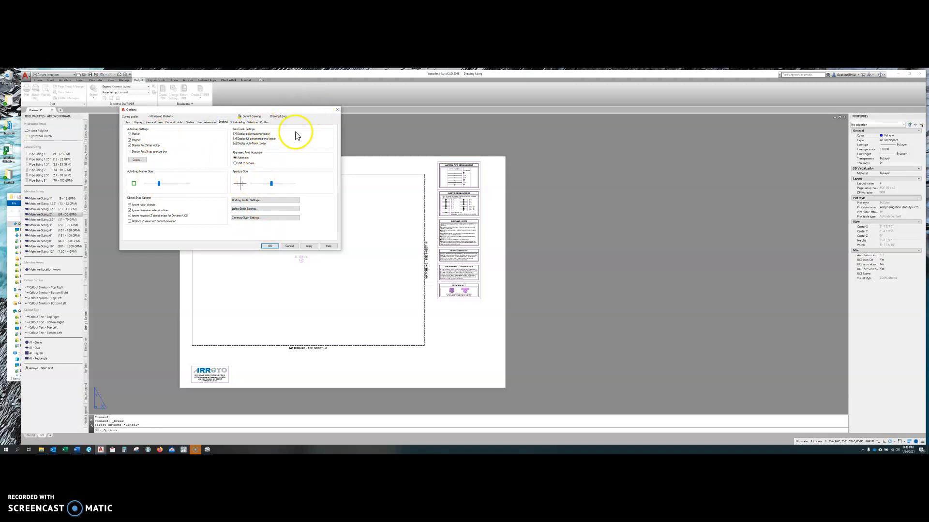
pyautogui.click(335, 111)
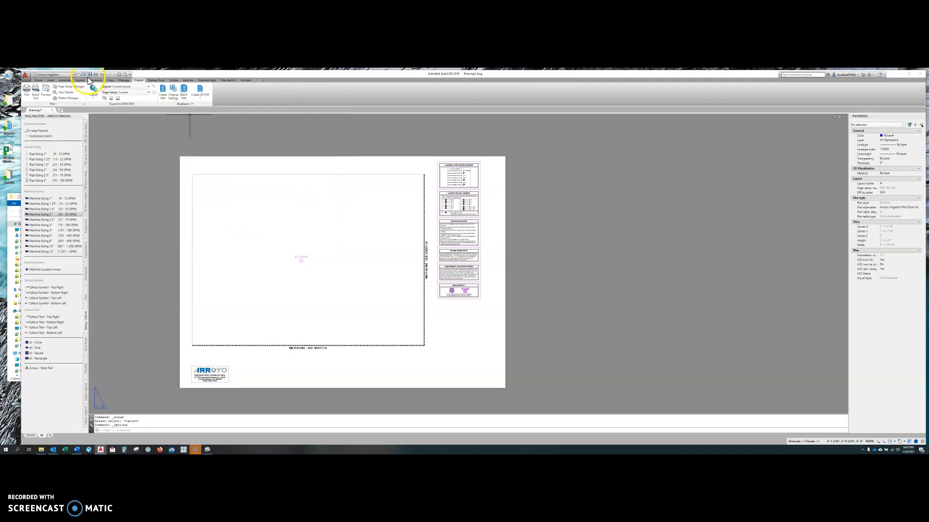
# Look over the Quick Access Toolbar customization choices, dismiss them and display the View tool set
pyautogui.click(130, 75)
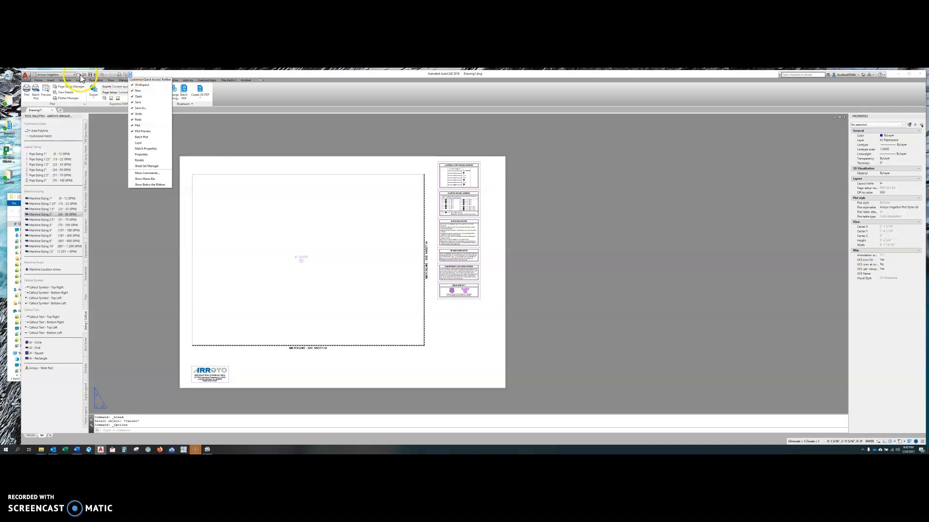
pyautogui.click(103, 135)
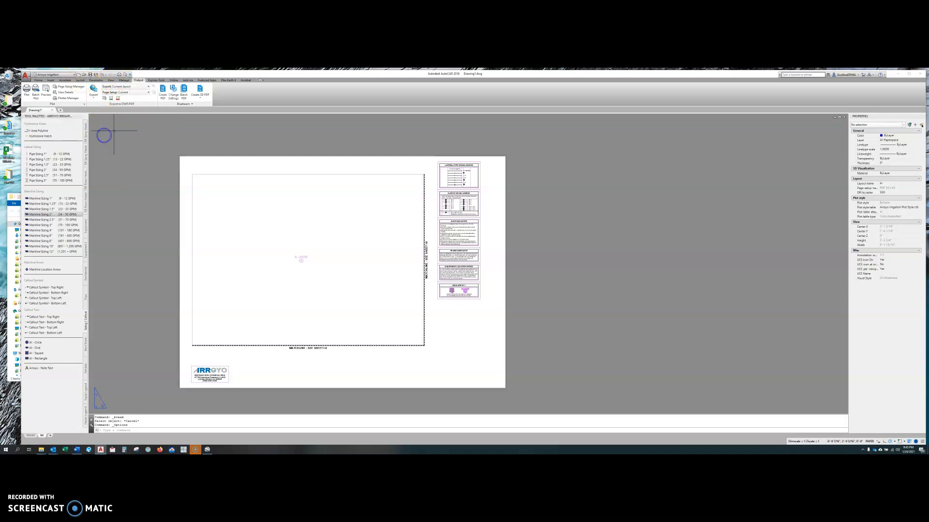
pyautogui.click(123, 80)
pyautogui.click(110, 80)
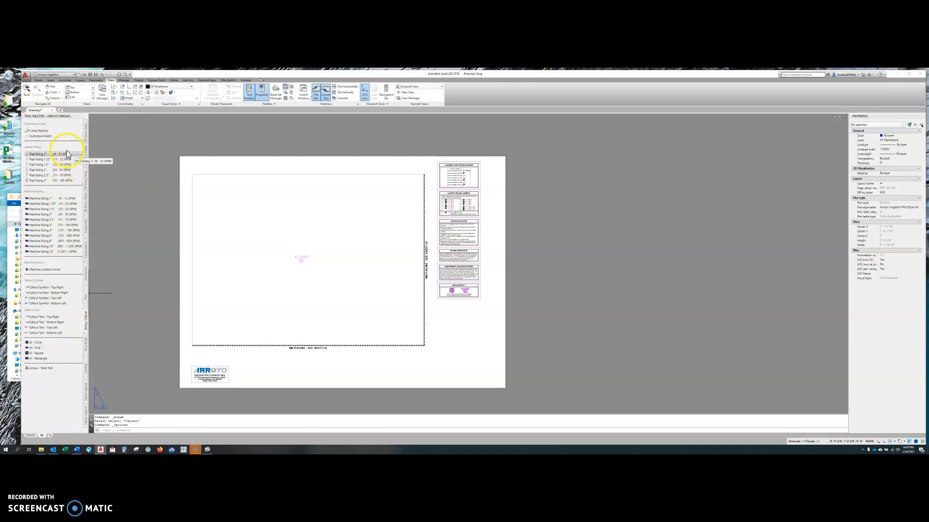
# Switch the tool palettes to the spray head set, and turn the palettes off and back on
pyautogui.click(86, 132)
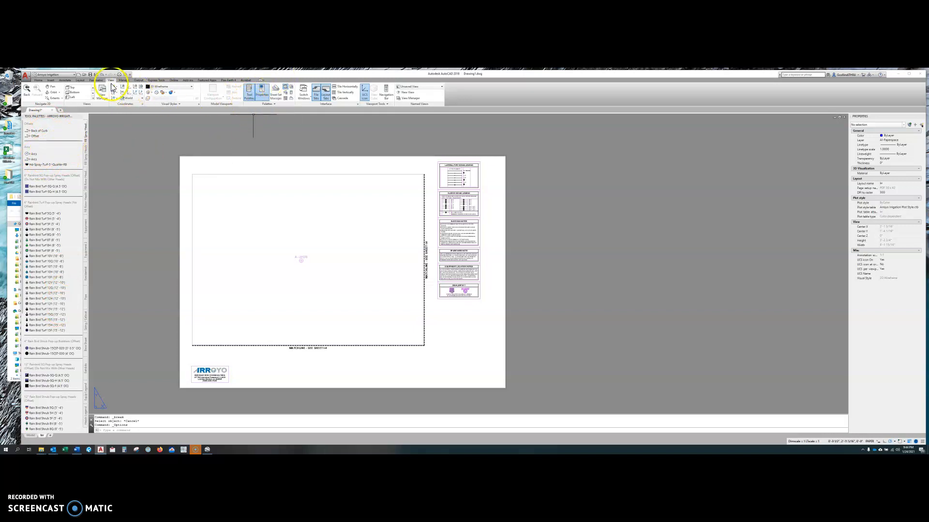
pyautogui.click(248, 91)
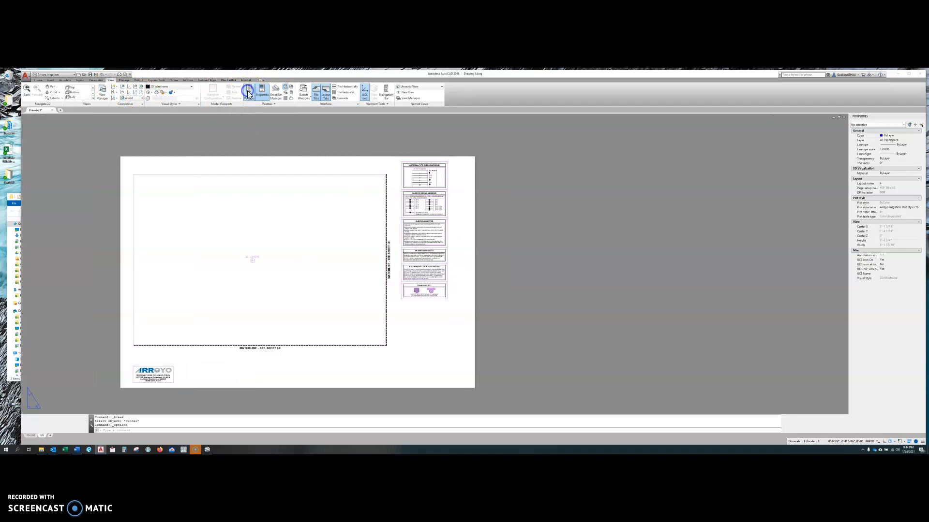
pyautogui.click(248, 91)
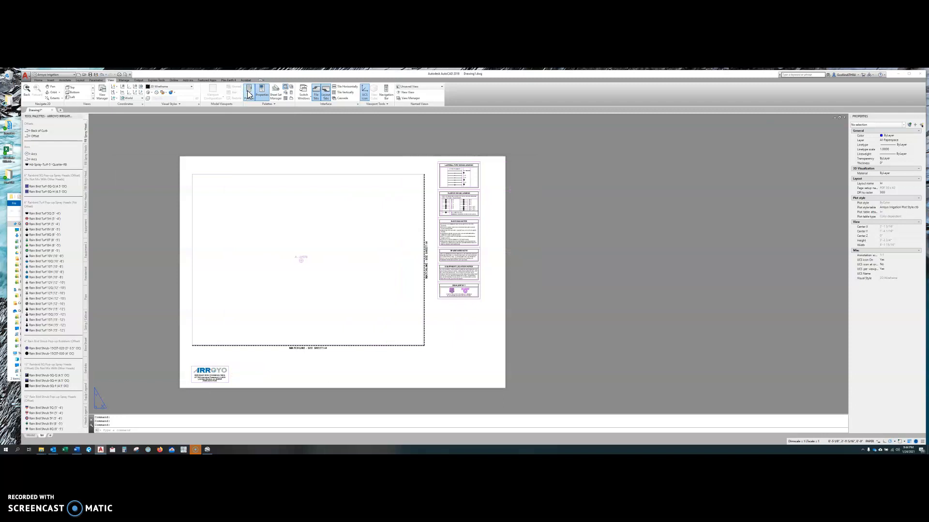
# Turn the Properties palette off and on again, float it over the drawing area and dock it back at its original edge
pyautogui.click(39, 80)
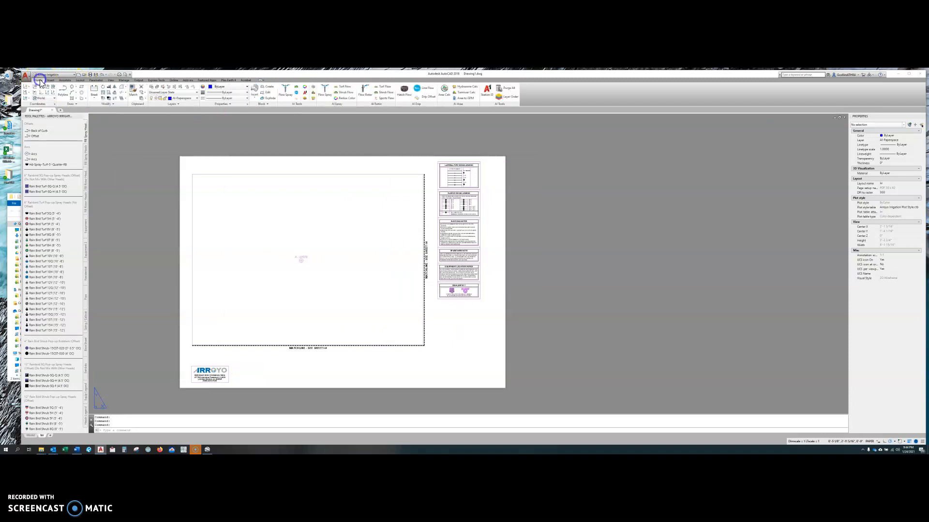
pyautogui.click(111, 81)
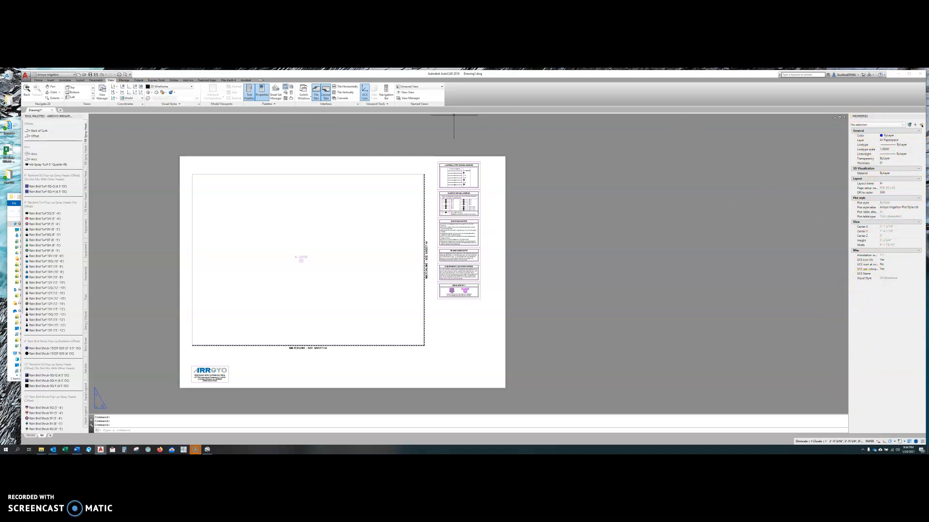
pyautogui.click(262, 92)
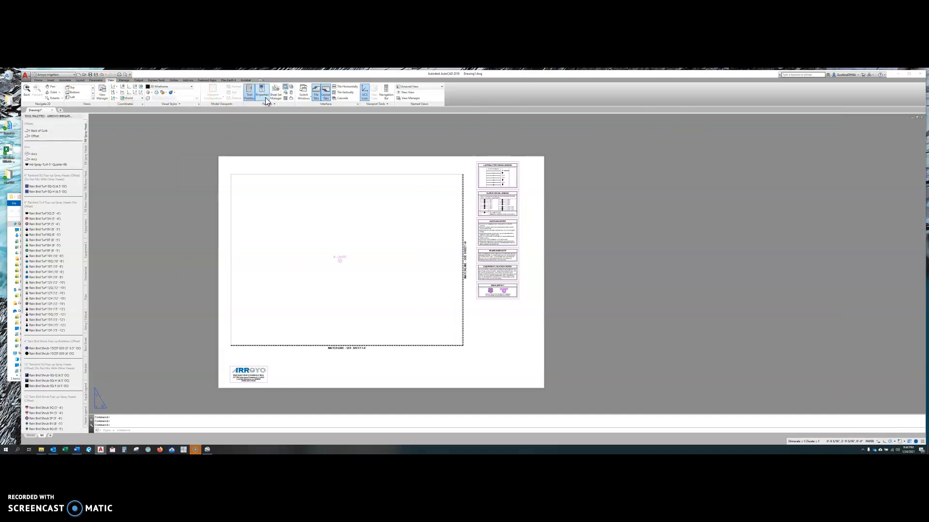
pyautogui.click(264, 97)
pyautogui.moveTo(891, 119)
pyautogui.mouseDown()
pyautogui.moveTo(779, 149)
pyautogui.moveTo(615, 153)
pyautogui.mouseUp()
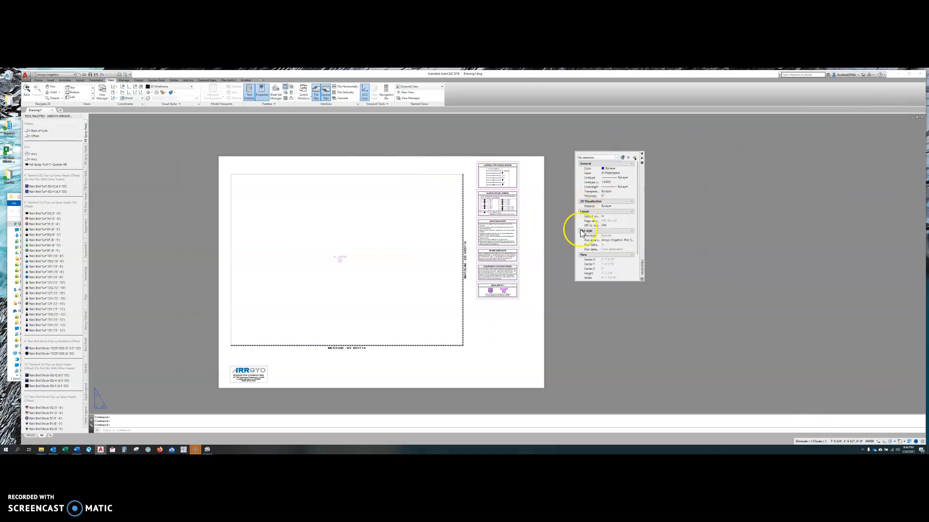
pyautogui.moveTo(639, 173)
pyautogui.mouseDown()
pyautogui.moveTo(795, 229)
pyautogui.moveTo(902, 187)
pyautogui.moveTo(921, 182)
pyautogui.moveTo(921, 192)
pyautogui.mouseUp()
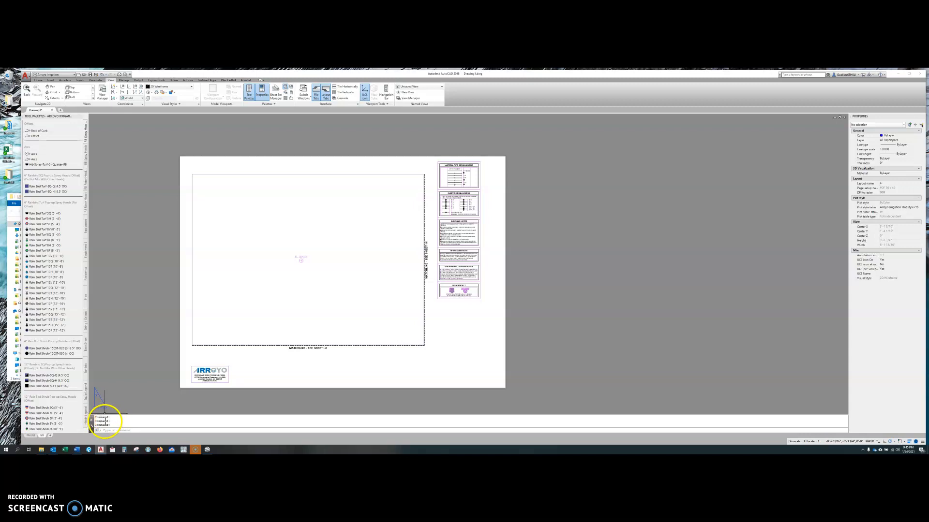
# Bring back the Home tool set and activate the command line for entry
pyautogui.click(139, 421)
pyautogui.click(126, 416)
pyautogui.click(123, 407)
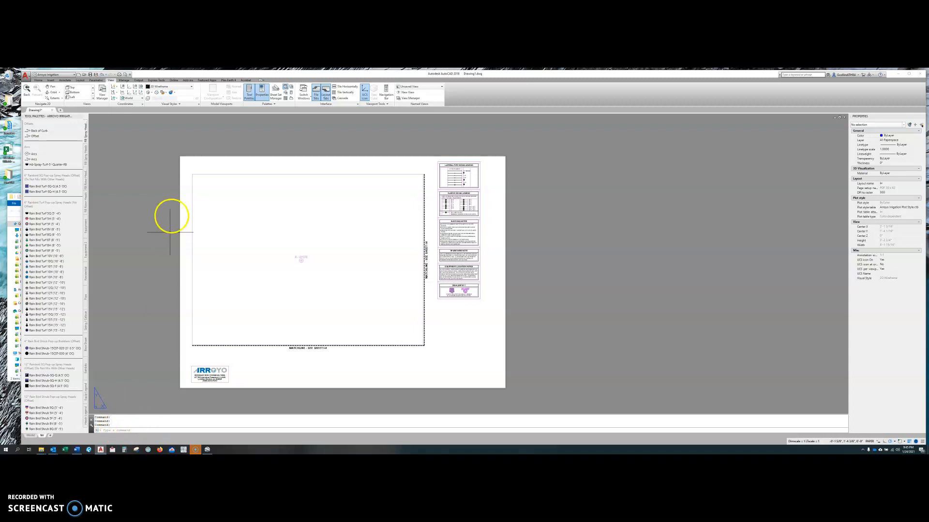
pyautogui.click(40, 80)
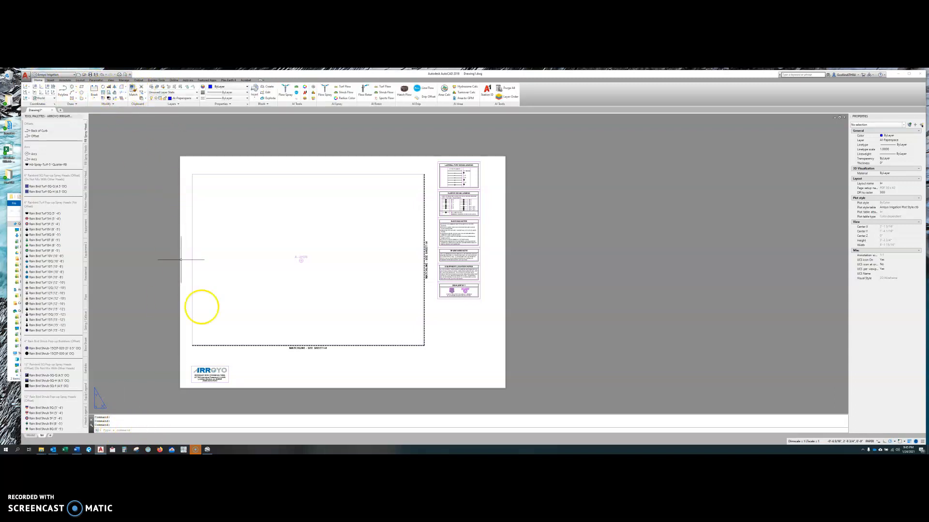
pyautogui.click(131, 431)
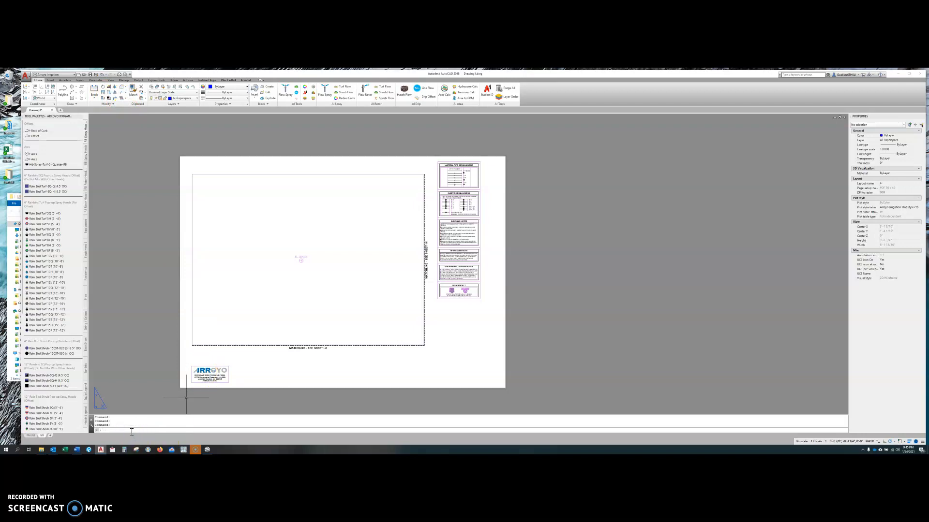
# Start the Polyline command from the command line with the alias PL and cancel it, repeating this once
pyautogui.write('pl')
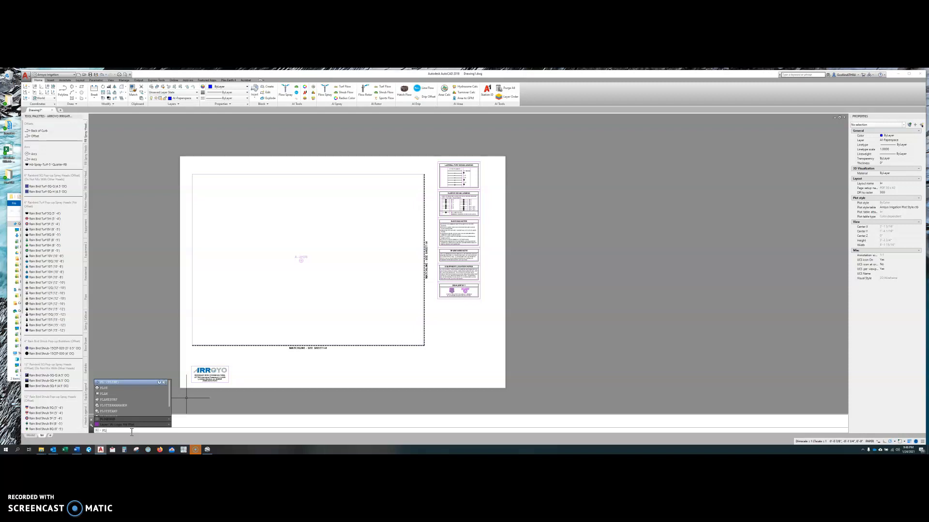
pyautogui.press('Return')
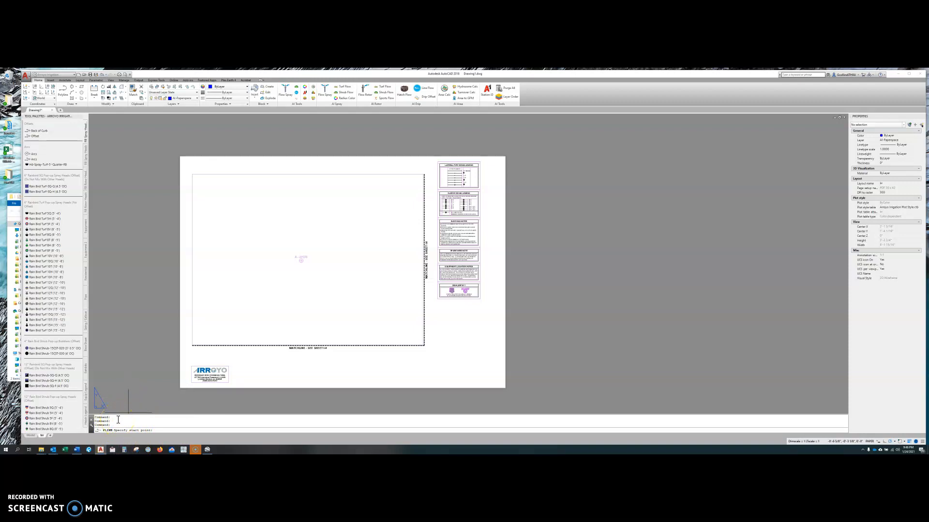
pyautogui.press('Escape')
pyautogui.press('Escape')
pyautogui.scroll(7, 117, 421)
pyautogui.scroll(-7, 117, 420)
pyautogui.press('Escape')
pyautogui.click(123, 430)
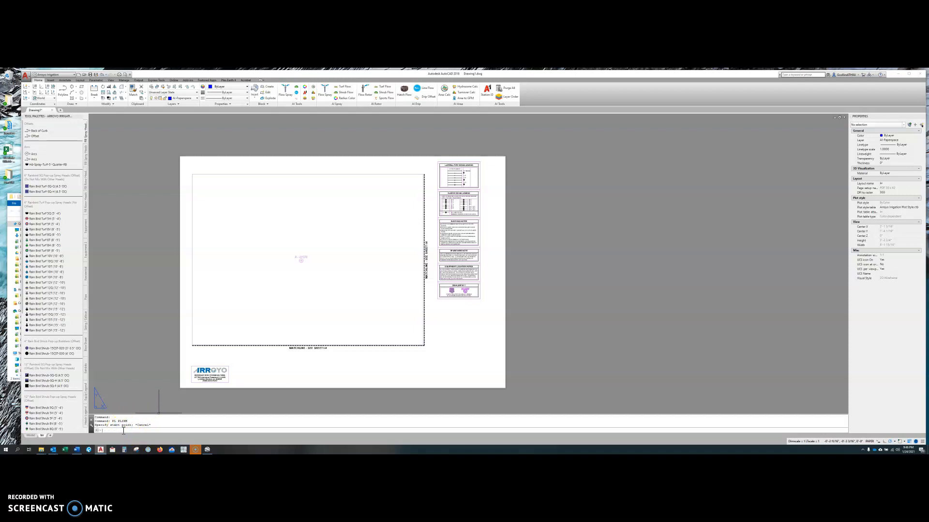
pyautogui.write('pl')
pyautogui.press('Return')
pyautogui.press('Escape')
pyautogui.press('Escape')
pyautogui.press('Escape')
pyautogui.press('Escape')
pyautogui.click(183, 371)
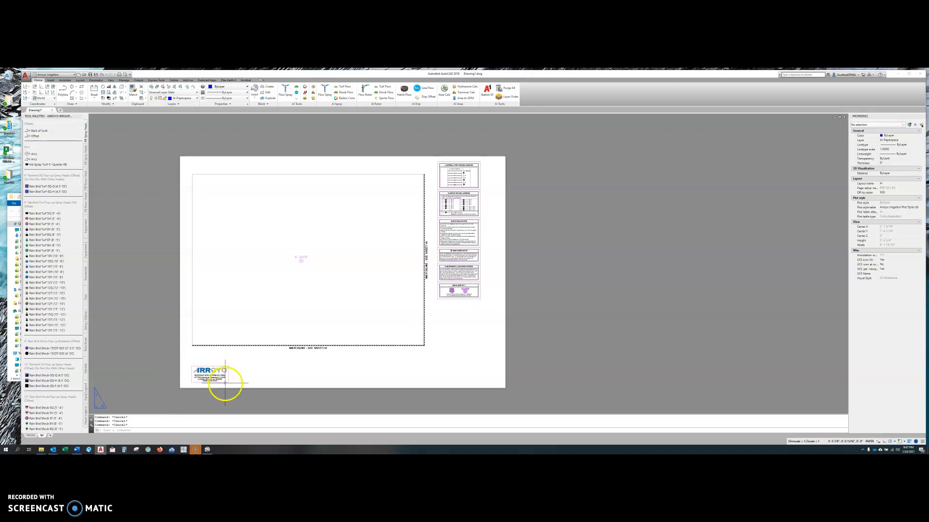
pyautogui.moveTo(209, 342)
pyautogui.mouseDown(button='middle')
pyautogui.moveTo(210, 320)
pyautogui.moveTo(209, 344)
pyautogui.mouseUp(button='middle')
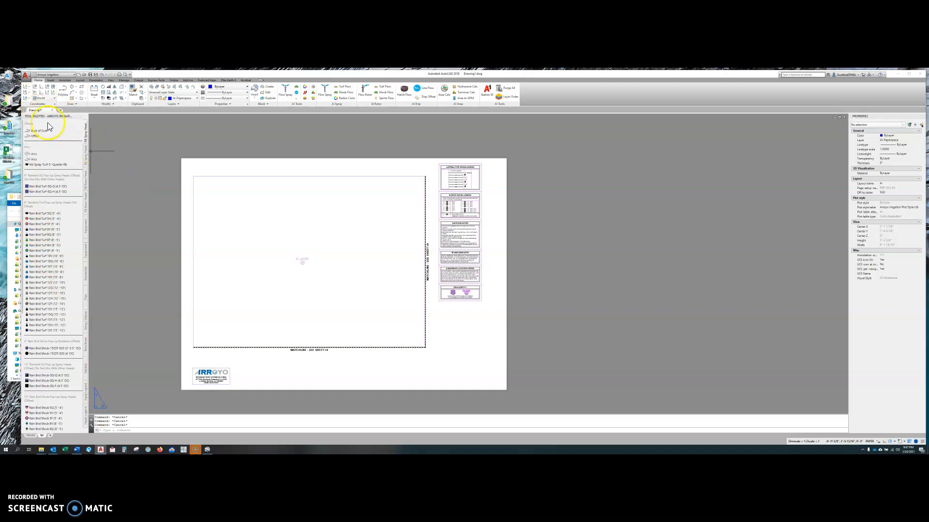
# Save the drawing to the Desktop as Hort106.dwg in the AutoCAD 2018 drawing format
pyautogui.moveTo(34, 112)
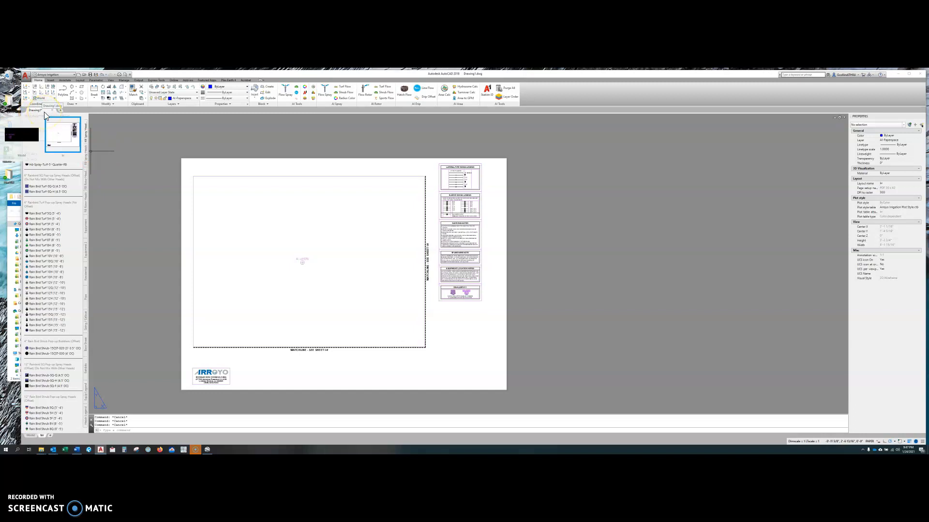
pyautogui.click(91, 76)
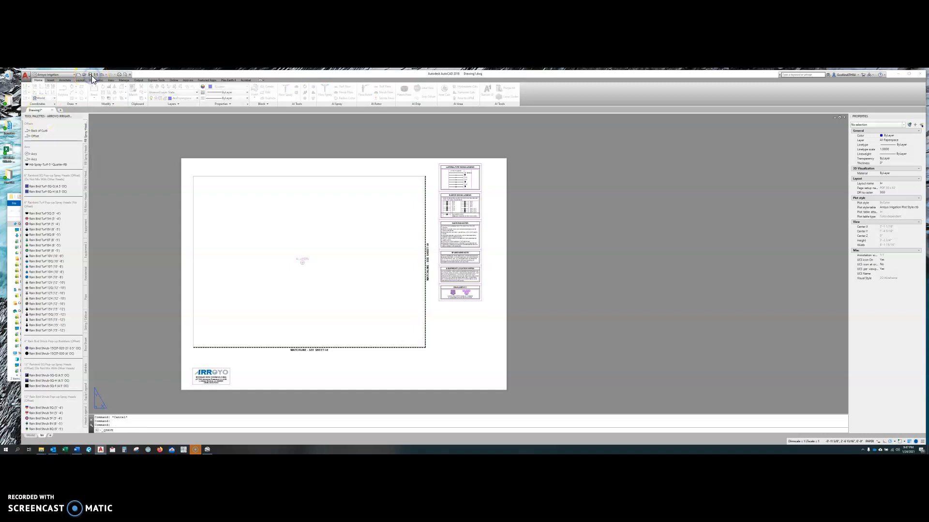
pyautogui.click(293, 280)
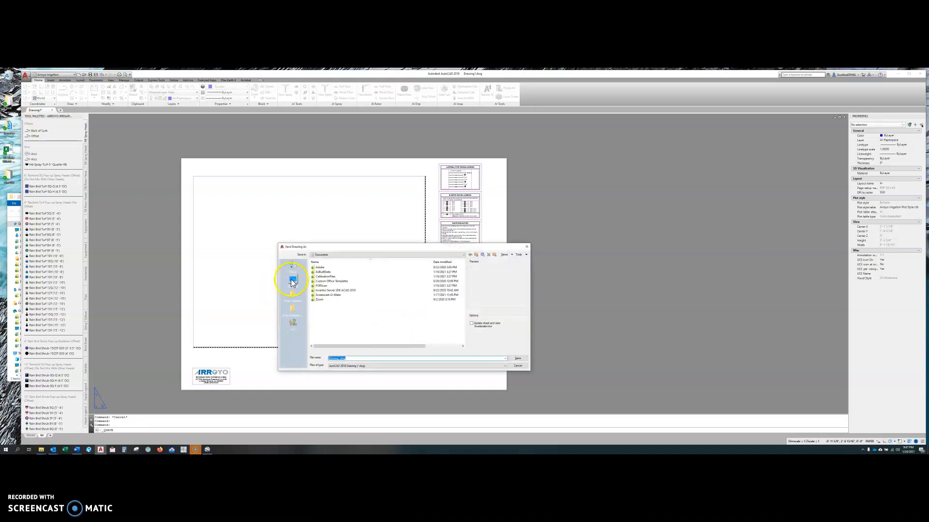
pyautogui.click(341, 358)
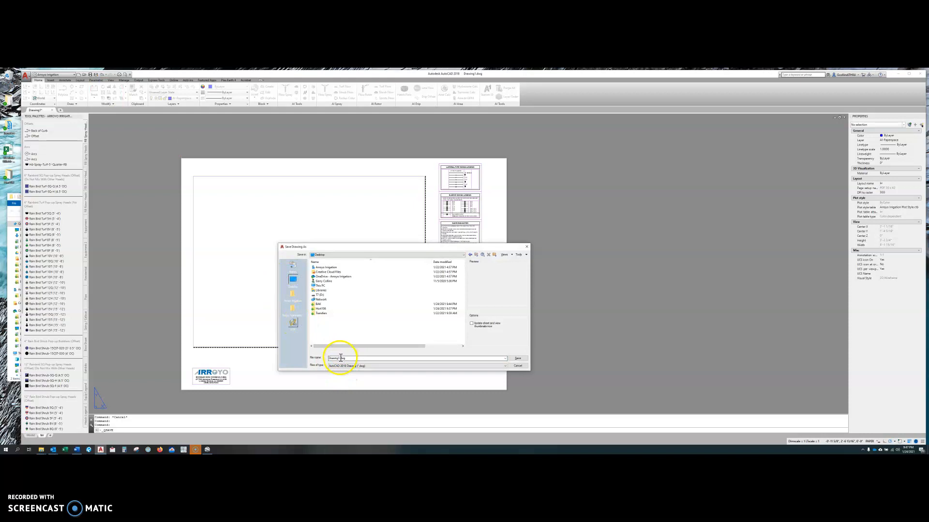
pyautogui.doubleClick(333, 358)
pyautogui.click(352, 366)
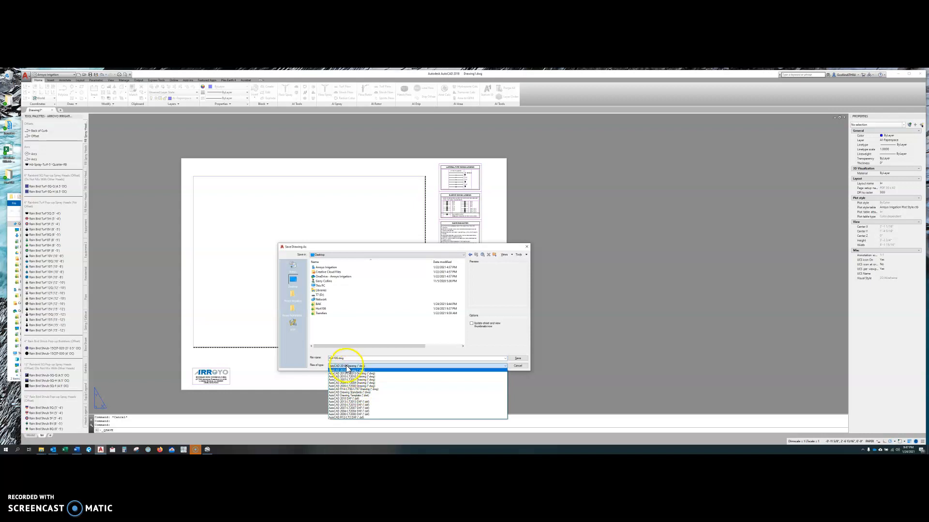
pyautogui.click(346, 367)
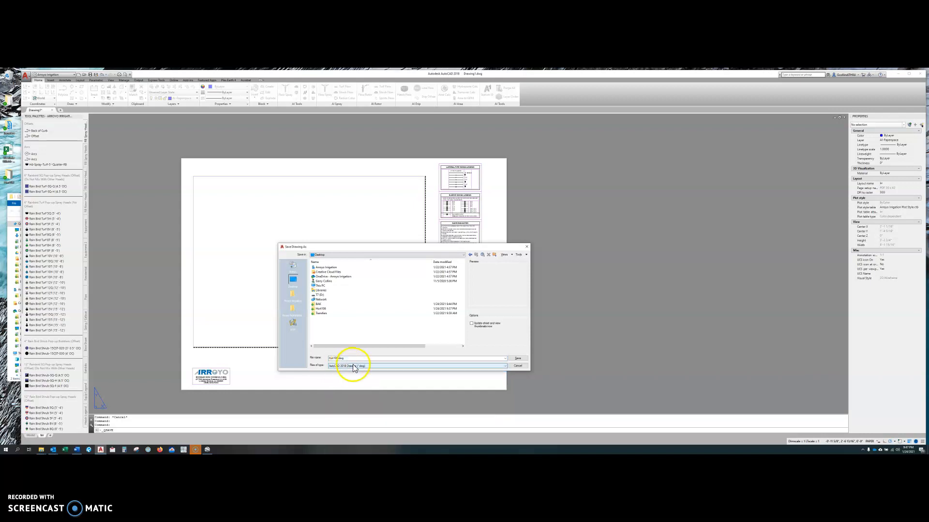
pyautogui.click(511, 359)
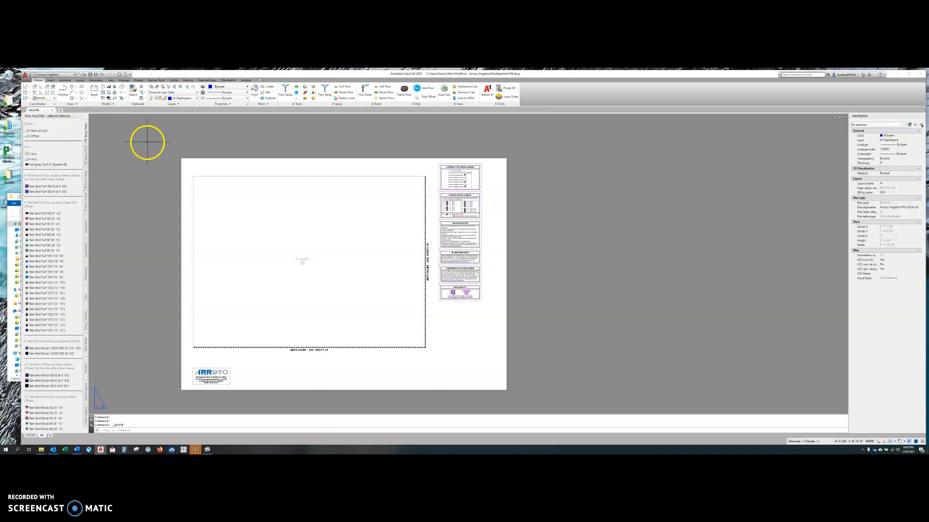
# Open Polyline.dwg from the Hort106 folder on the desktop
pyautogui.doubleClick(8, 221)
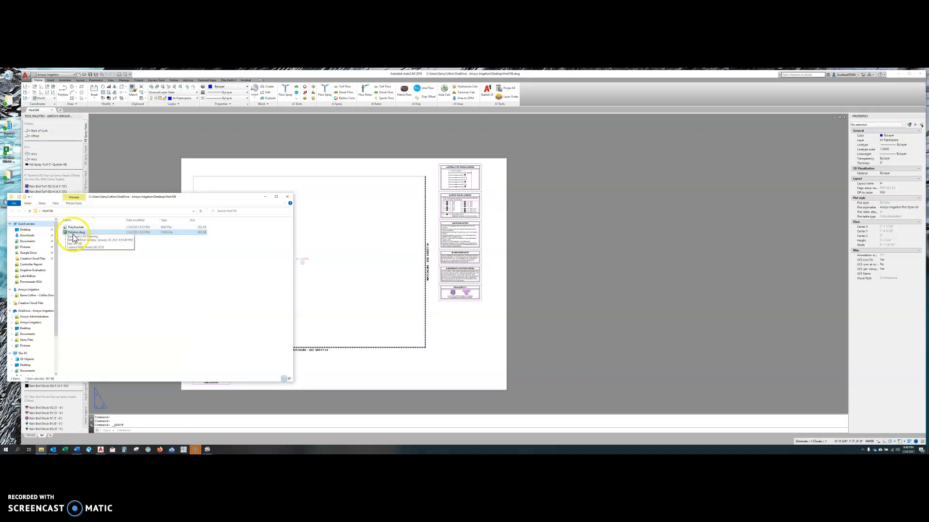
pyautogui.doubleClick(73, 234)
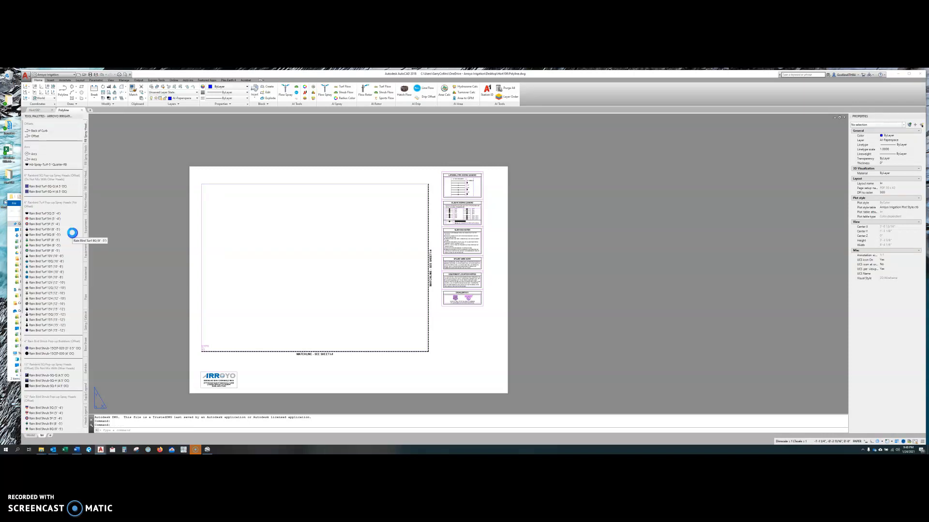
pyautogui.click(73, 240)
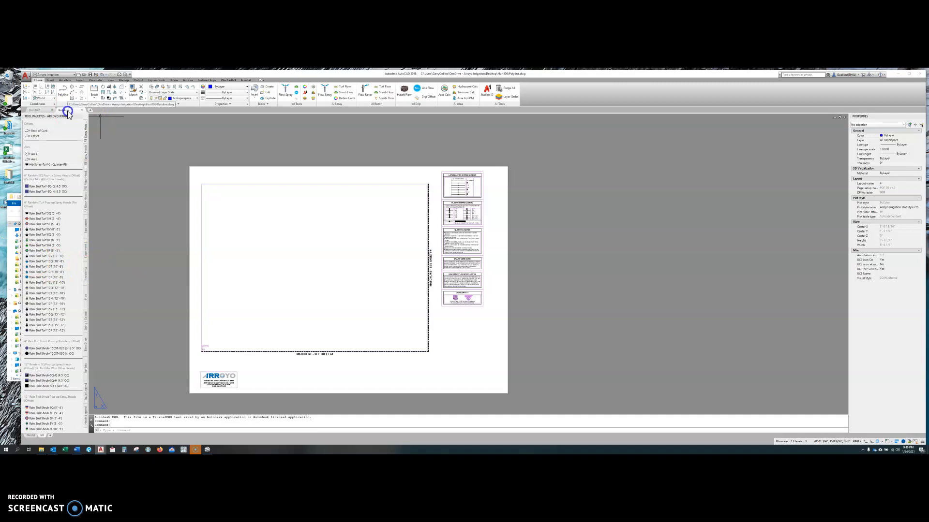
# Switch to the Hort106 drawing and back to the Polyline drawing, previewing its model and layout thumbnails
pyautogui.click(32, 109)
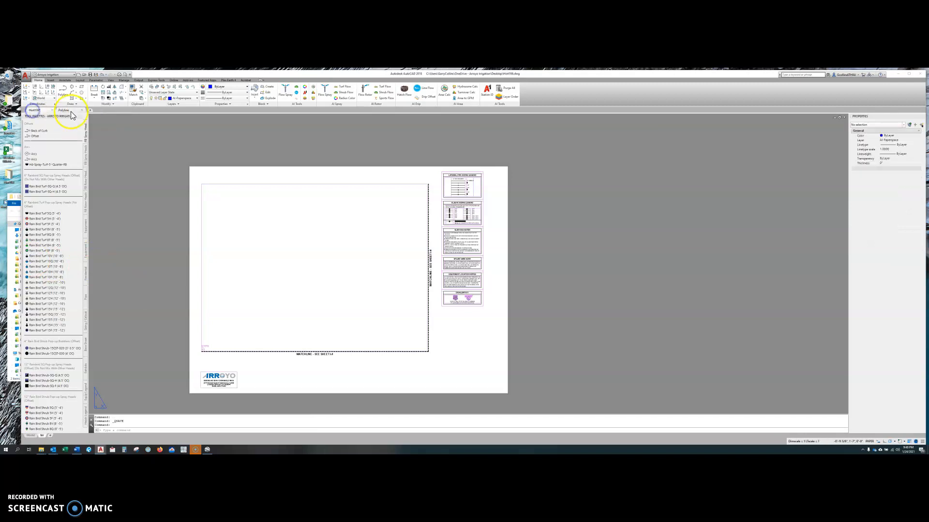
pyautogui.click(68, 110)
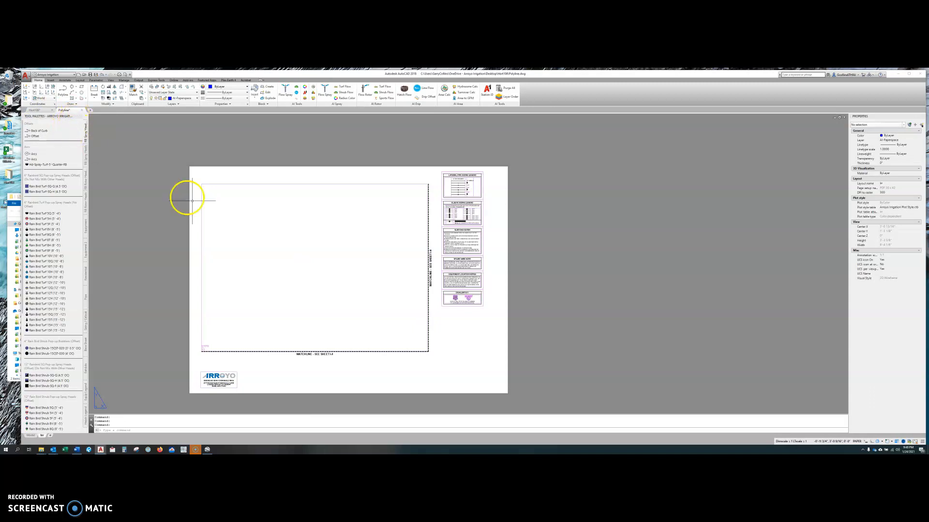
pyautogui.moveTo(71, 115)
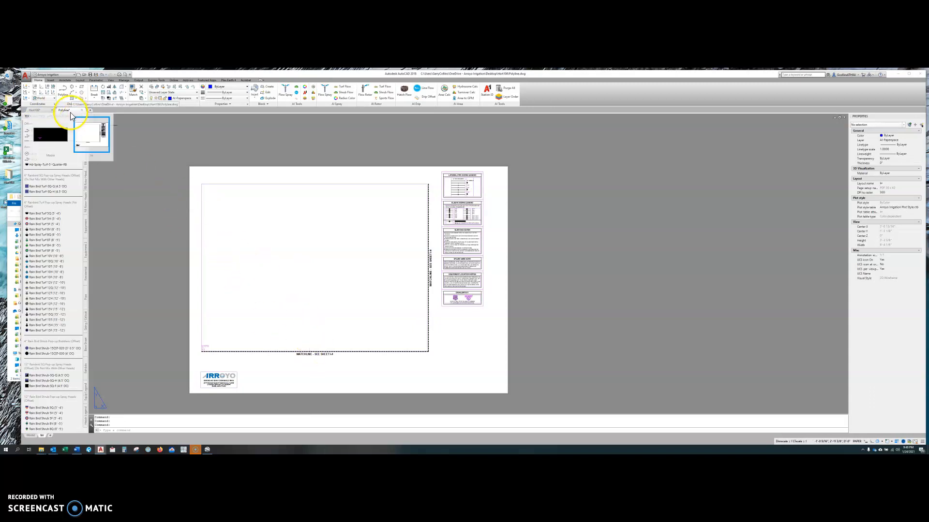
pyautogui.hotkey('ctrl', 's')
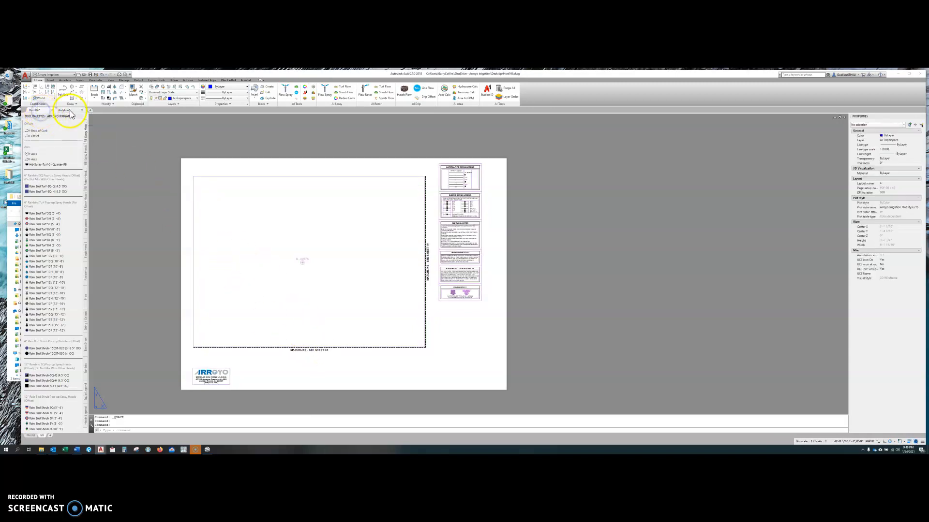
# Erase everything on the Polyline drawing's layout, and switch to the Hort106 drawing and back to compare them
pyautogui.click(545, 346)
pyautogui.click(477, 357)
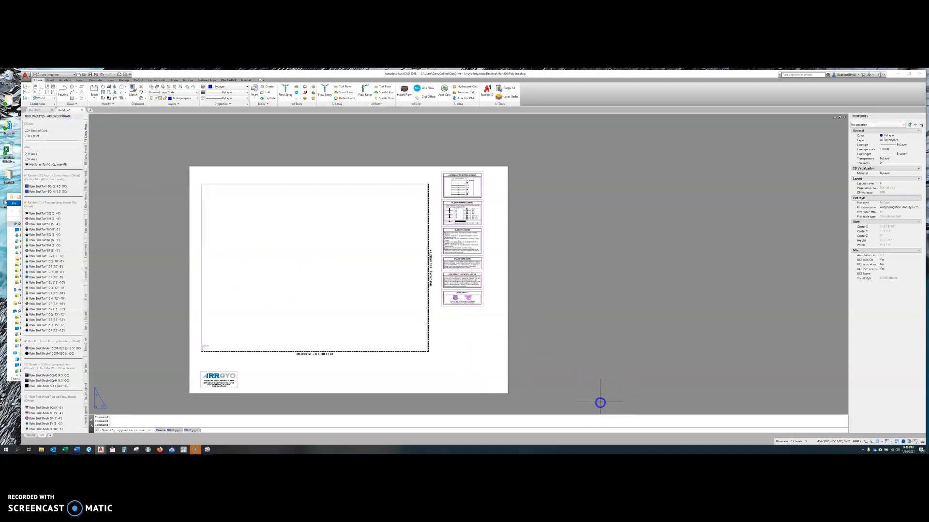
pyautogui.click(599, 401)
pyautogui.click(117, 141)
pyautogui.press('Delete')
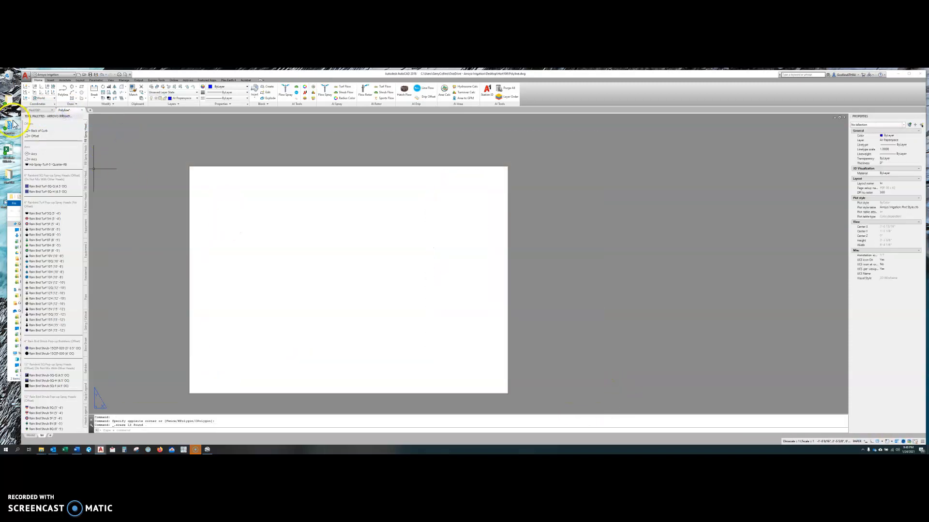
pyautogui.click(43, 111)
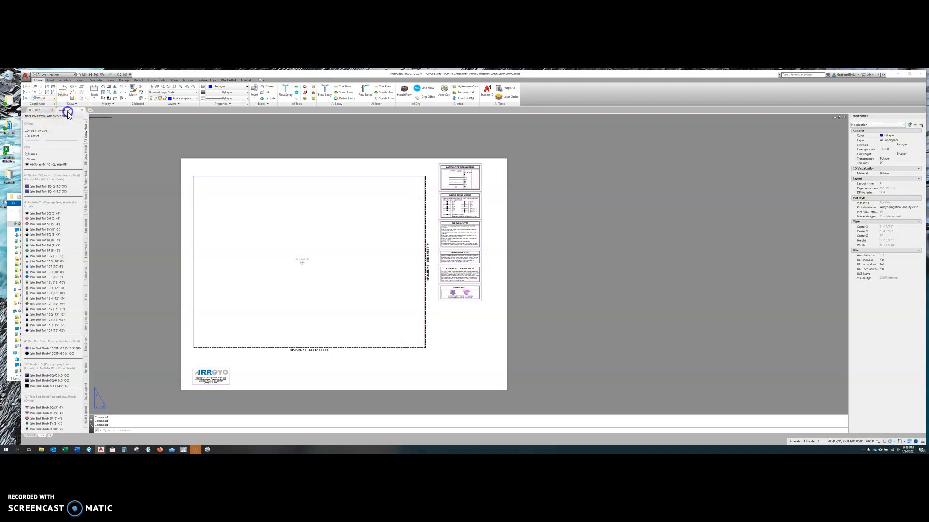
pyautogui.click(65, 111)
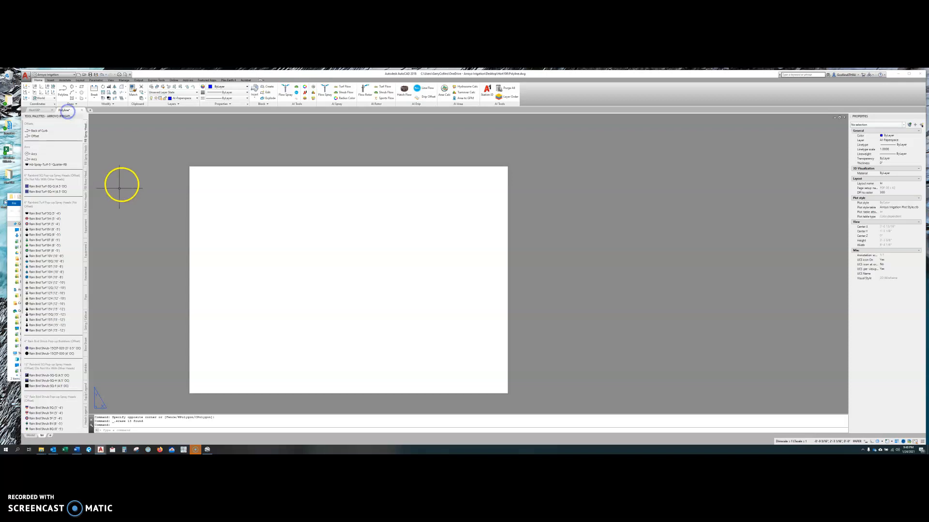
# Create a new drawing beside the two open ones and close it again
pyautogui.click(89, 111)
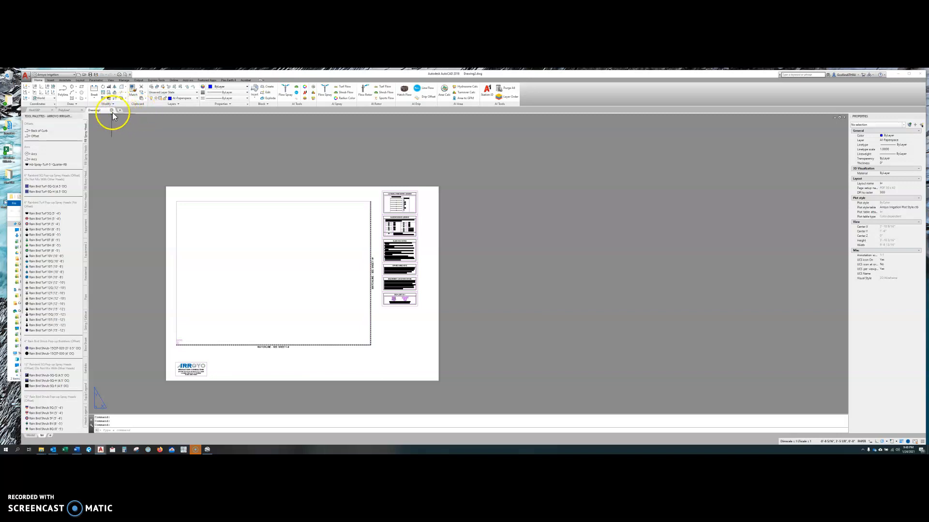
pyautogui.click(111, 110)
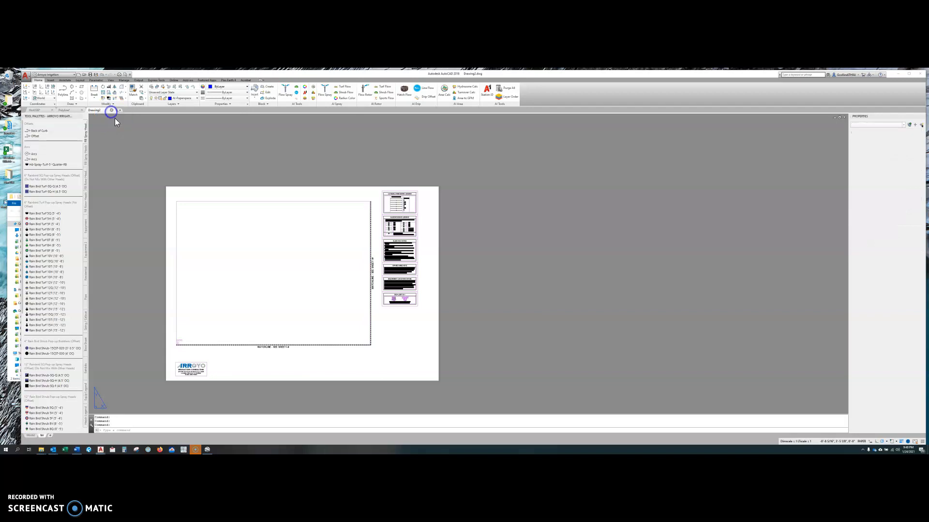
# Open the recent Whittier Narrows Area A - Phase 2 drawing and examine sheet L-2.01 and its sheet key map
pyautogui.click(27, 77)
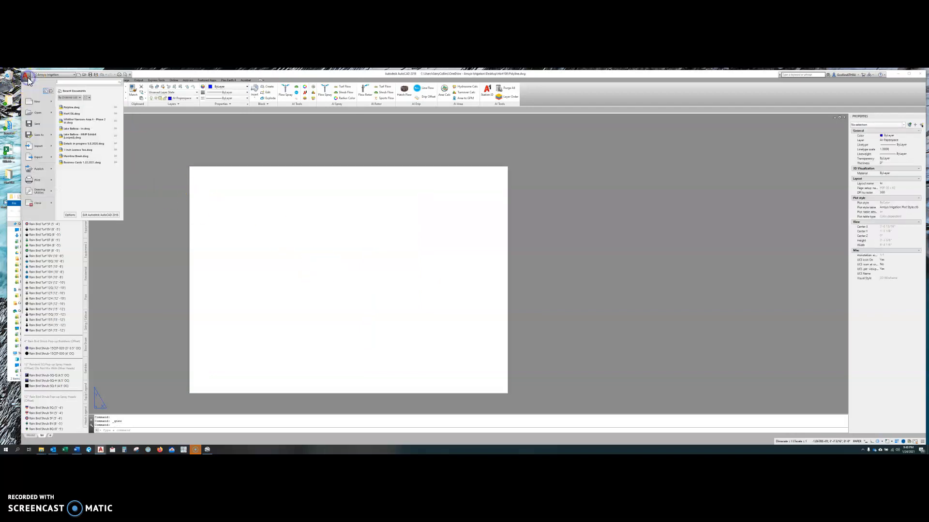
pyautogui.click(80, 125)
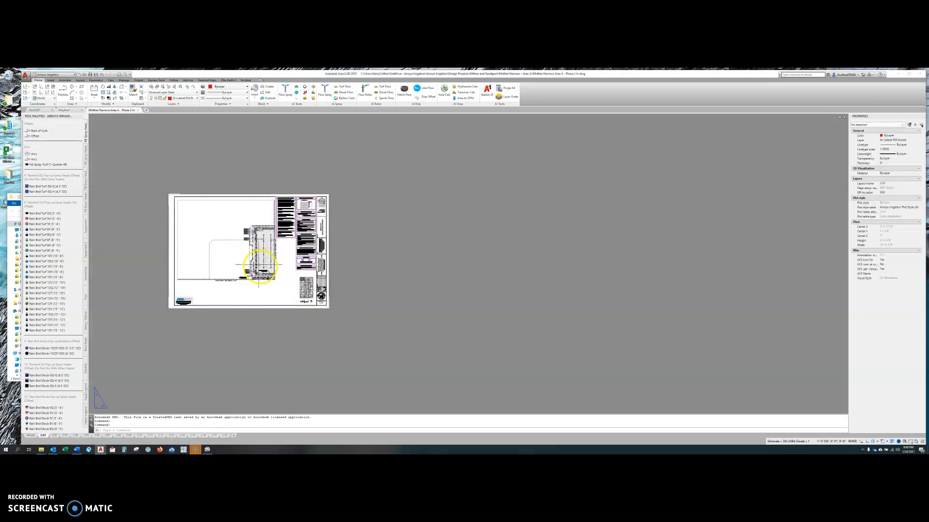
pyautogui.scroll(4, 258, 259)
pyautogui.moveTo(258, 258); pyautogui.dragTo(351, 294, button='middle')
pyautogui.scroll(-2, 351, 294)
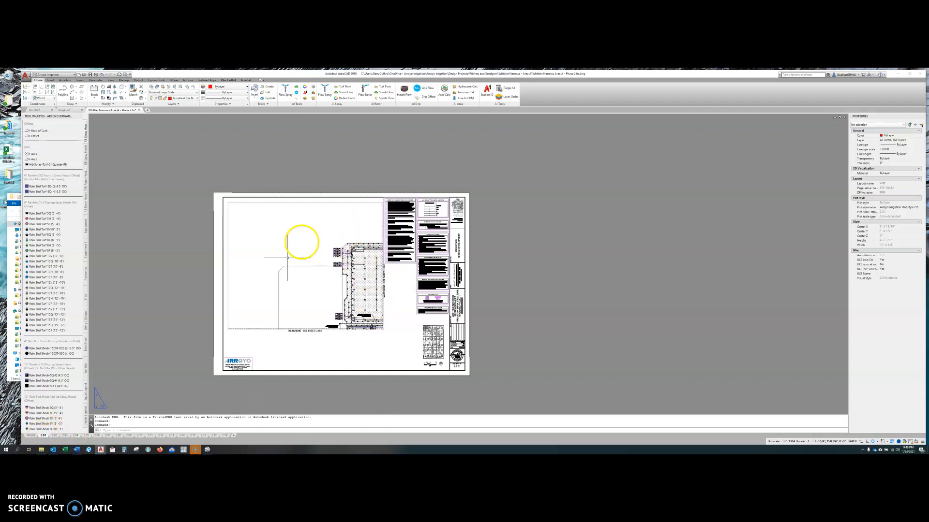
pyautogui.scroll(6, 432, 360)
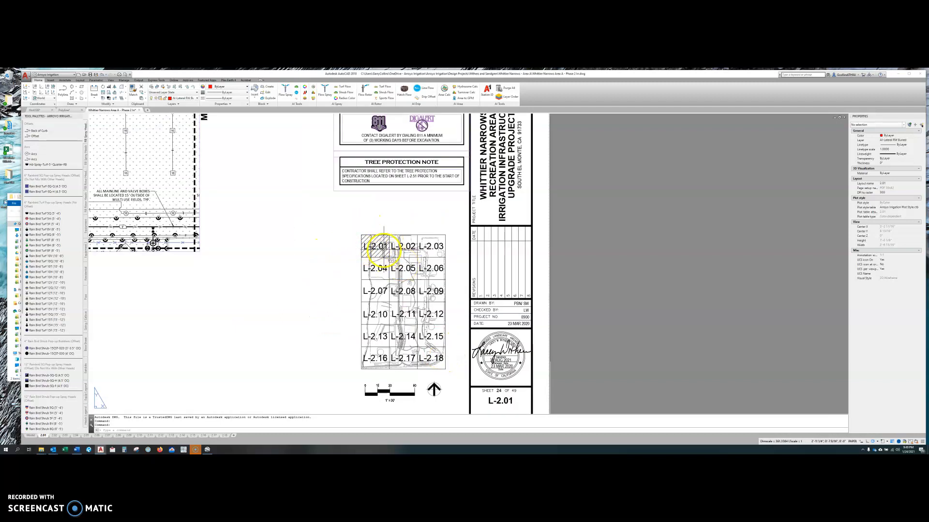
pyautogui.scroll(-6, 378, 251)
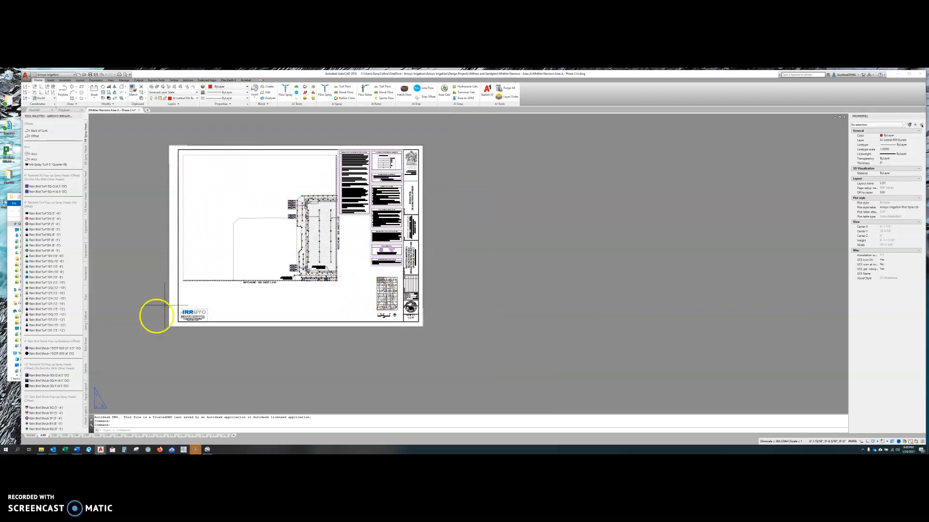
# Switch to layout 2.02 and examine its highlighted key map cell and the whole irrigation sheet
pyautogui.click(54, 436)
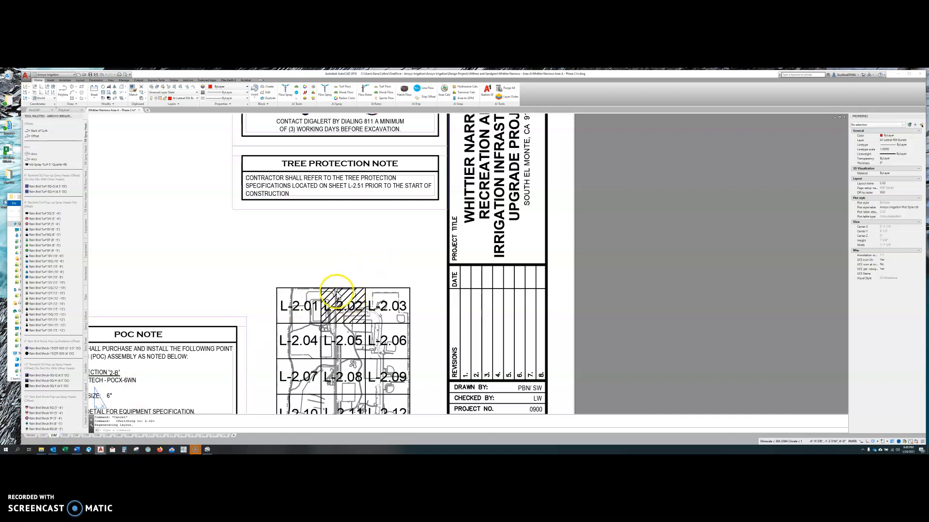
pyautogui.click(363, 259)
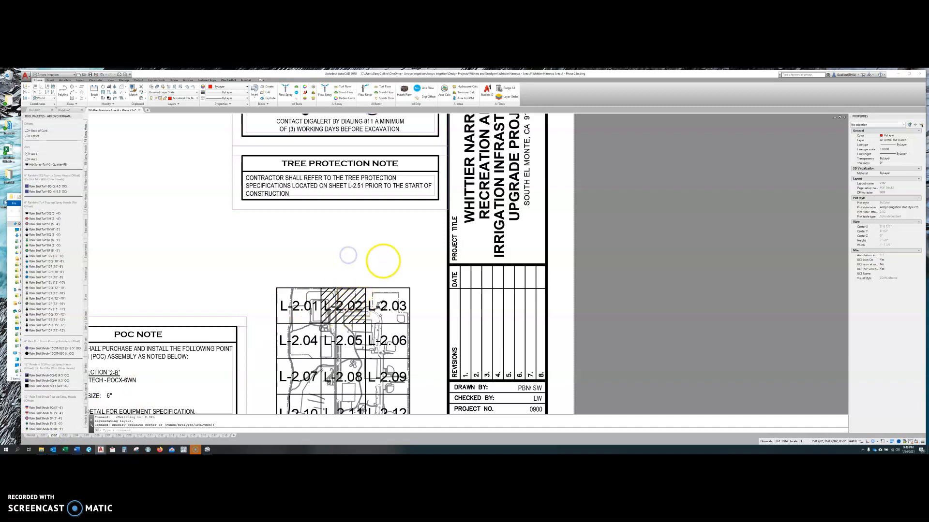
pyautogui.scroll(-10, 335, 242)
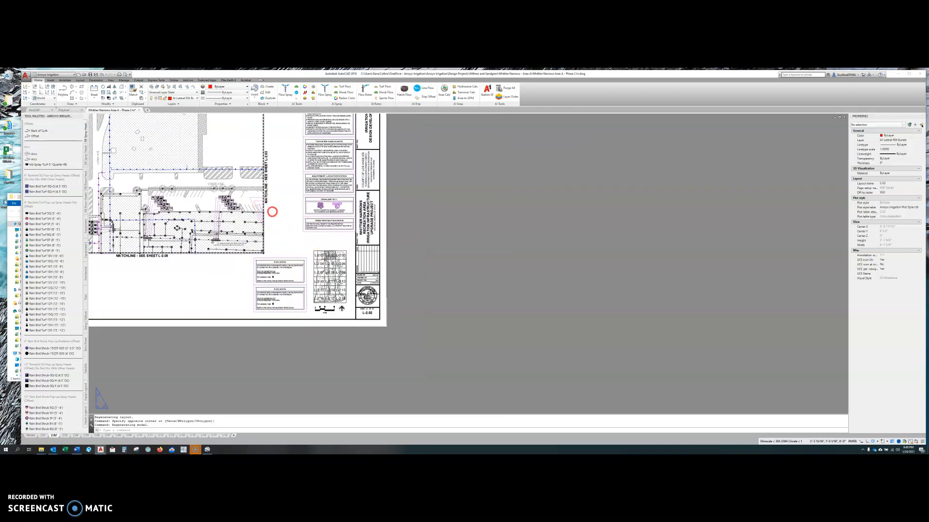
pyautogui.moveTo(433, 289); pyautogui.dragTo(439, 290, button='middle')
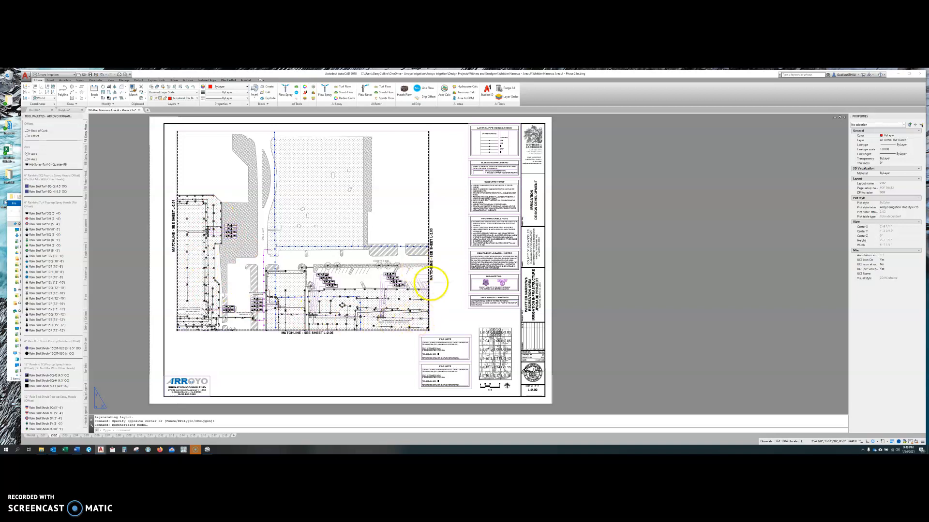
pyautogui.moveTo(435, 331); pyautogui.dragTo(426, 330, button='middle')
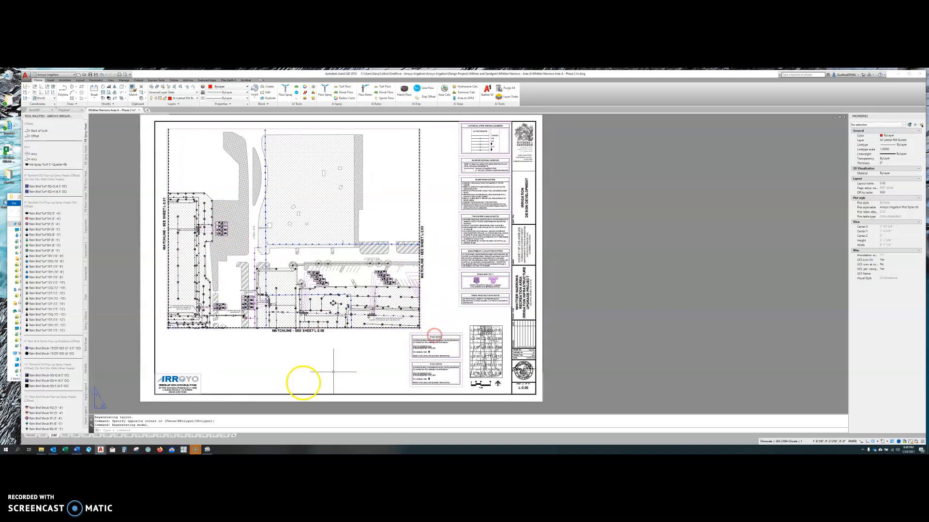
# Switch to layout 2.03 and examine its hatched key map cell and the whole irrigation sheet
pyautogui.click(65, 436)
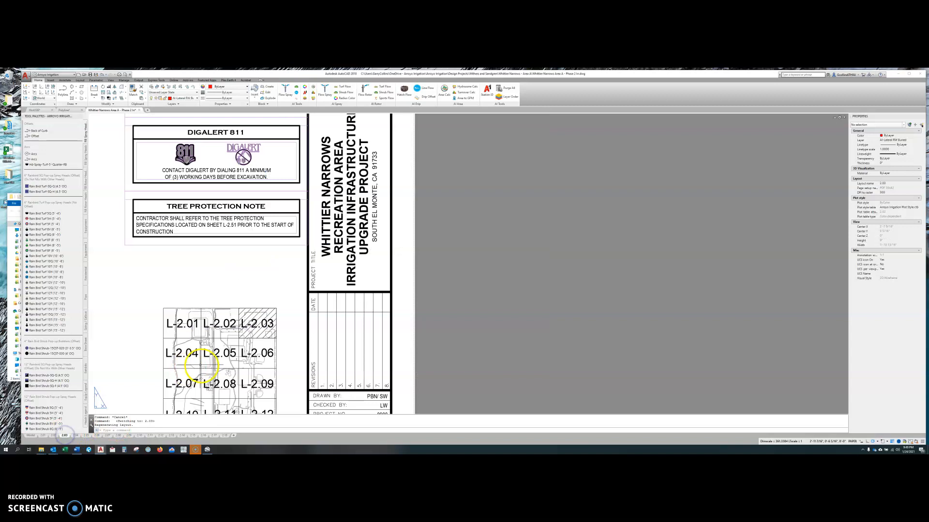
pyautogui.scroll(-6, 327, 295)
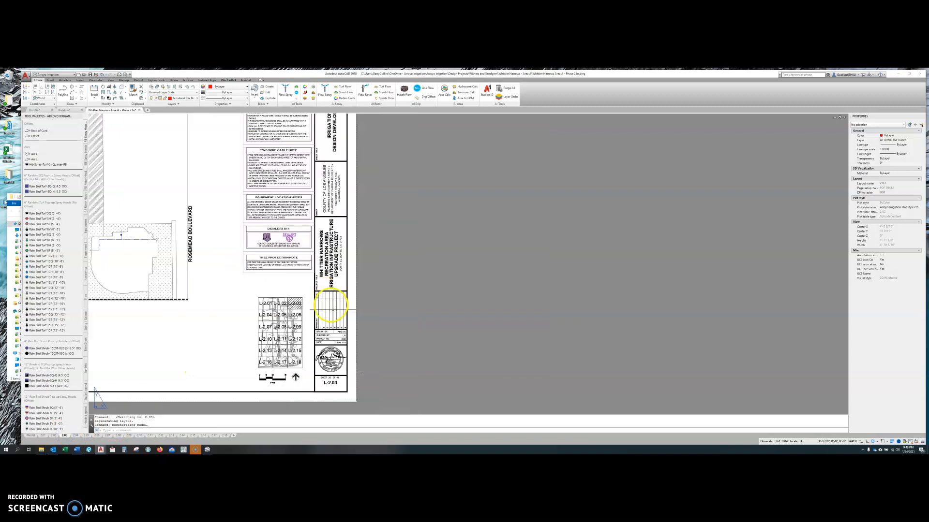
pyautogui.moveTo(340, 319); pyautogui.dragTo(353, 321, button='middle')
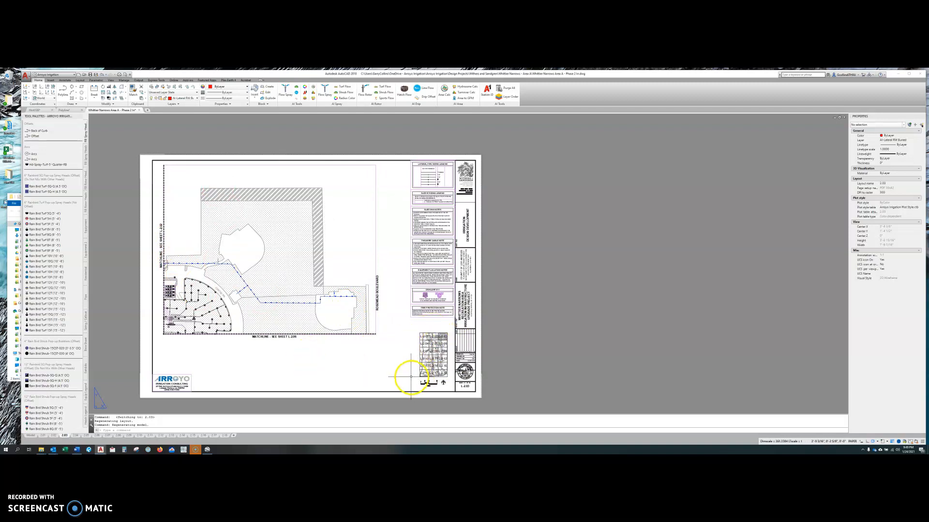
pyautogui.moveTo(408, 371); pyautogui.dragTo(409, 363, button='middle')
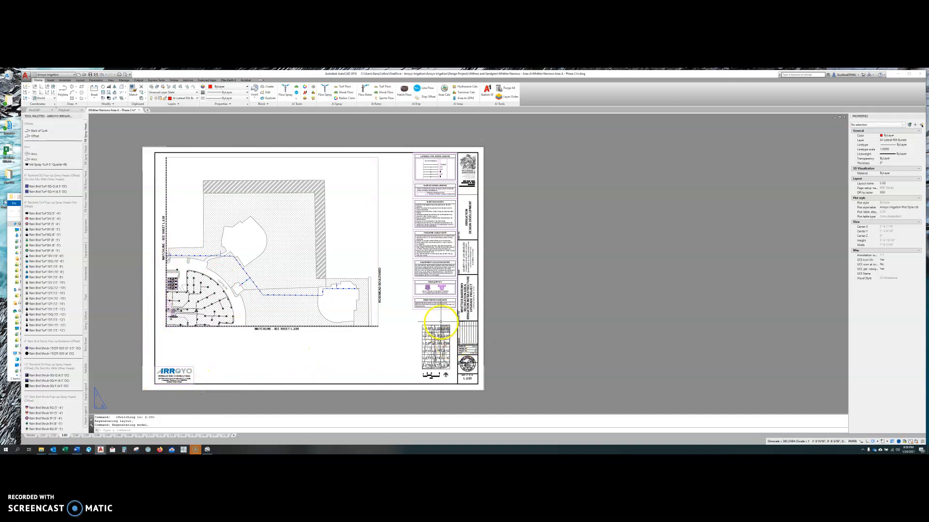
pyautogui.scroll(1, 429, 347)
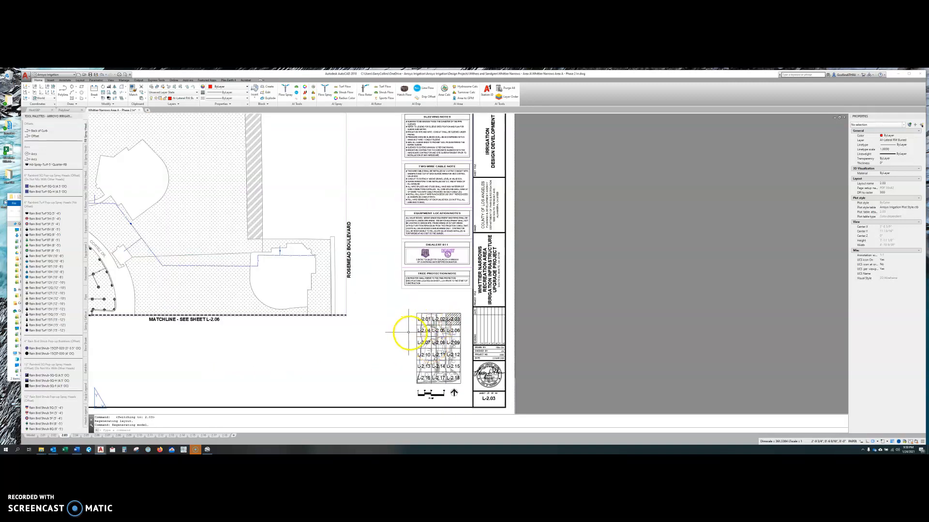
pyautogui.scroll(-2, 455, 348)
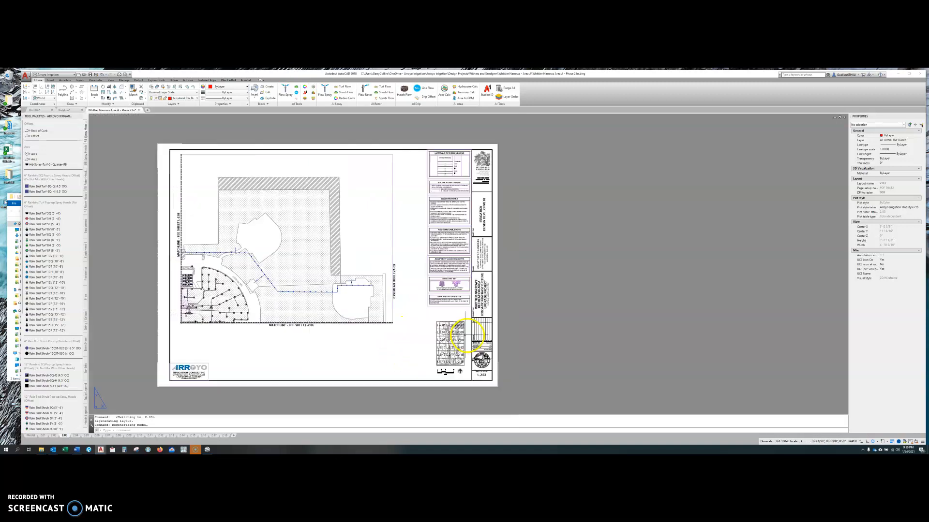
pyautogui.moveTo(398, 352); pyautogui.dragTo(394, 353, button='middle')
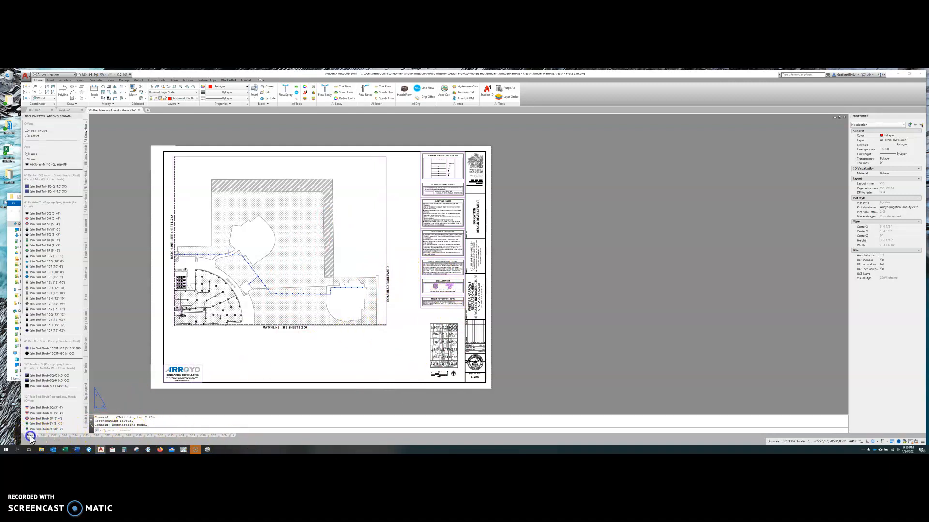
# Switch to model space and examine the full-site irrigation plan, especially the northern areas around Loma Ave and Cortez Dr
pyautogui.scroll(-4, 333, 200)
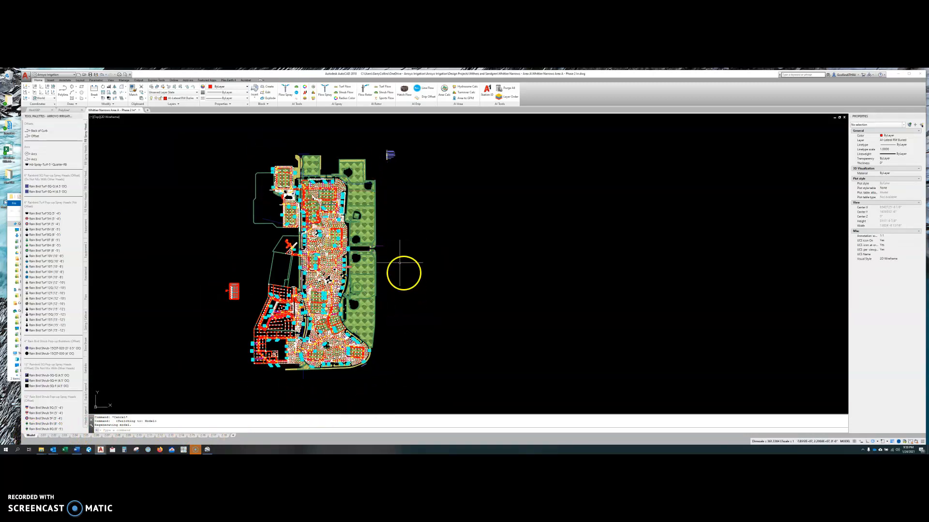
pyautogui.scroll(9, 295, 175)
pyautogui.scroll(-5, 270, 175)
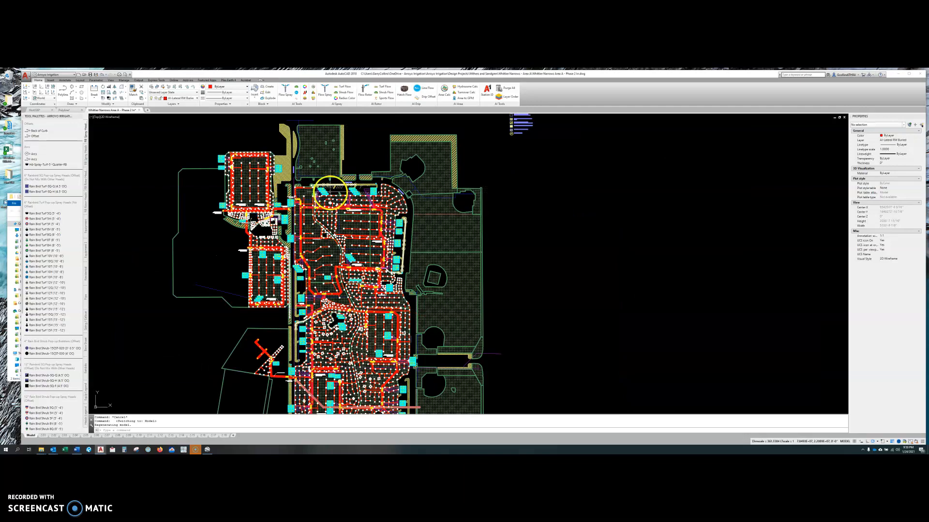
pyautogui.scroll(4, 330, 191)
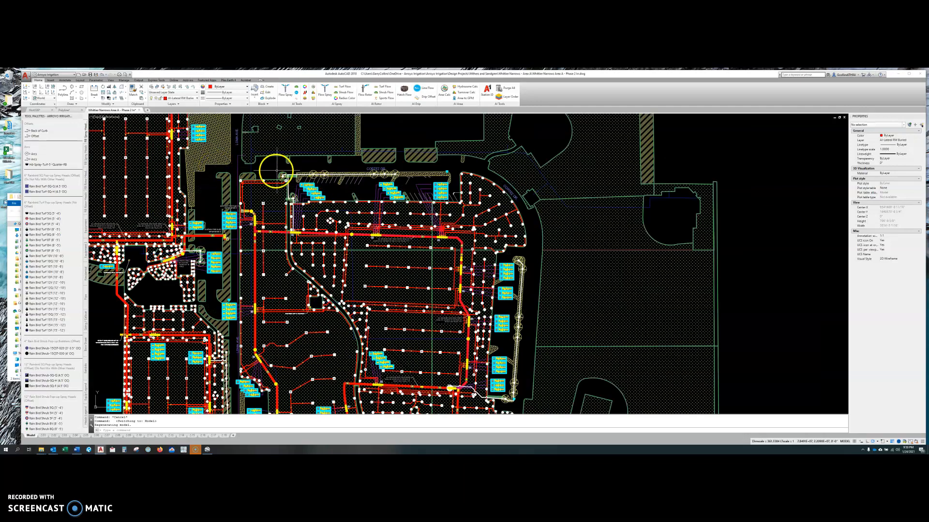
pyautogui.moveTo(362, 225)
pyautogui.mouseDown(button='middle')
pyautogui.moveTo(434, 303)
pyautogui.moveTo(448, 307)
pyautogui.mouseUp(button='middle')
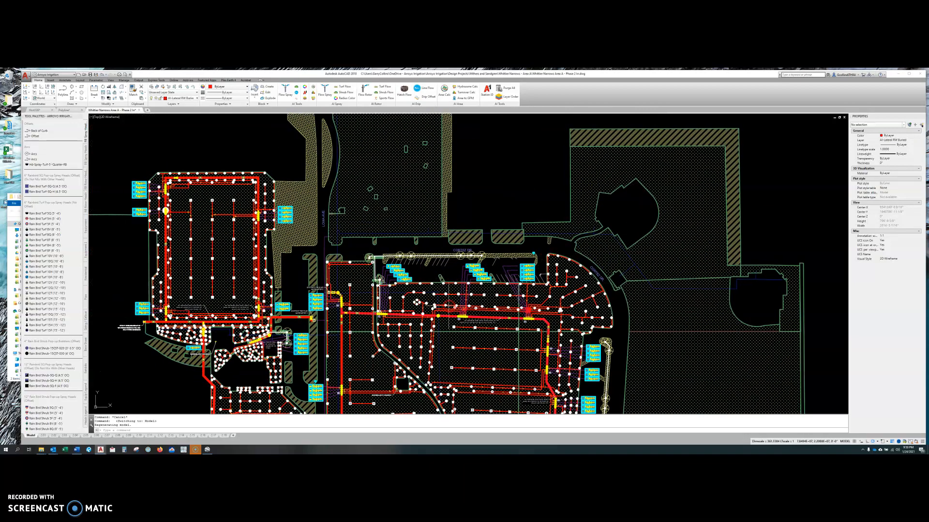
pyautogui.scroll(2, 315, 244)
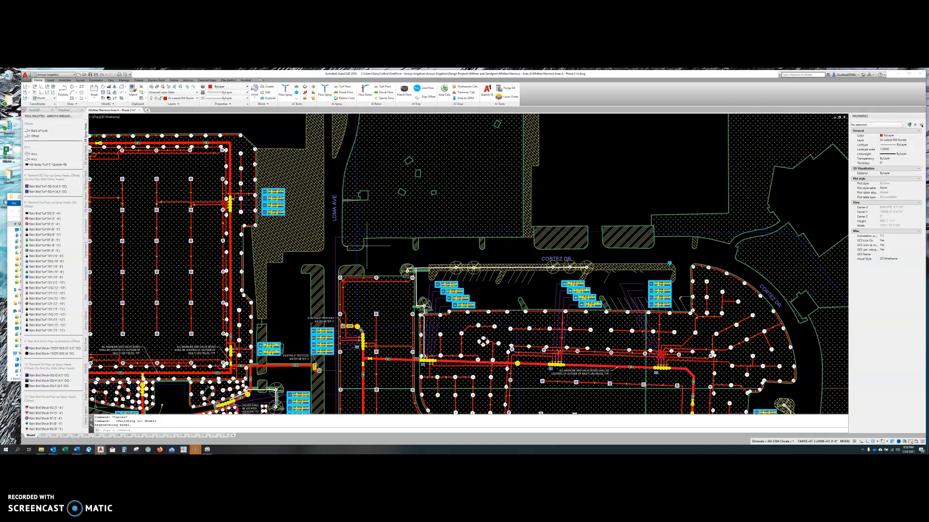
pyautogui.scroll(-5, 379, 234)
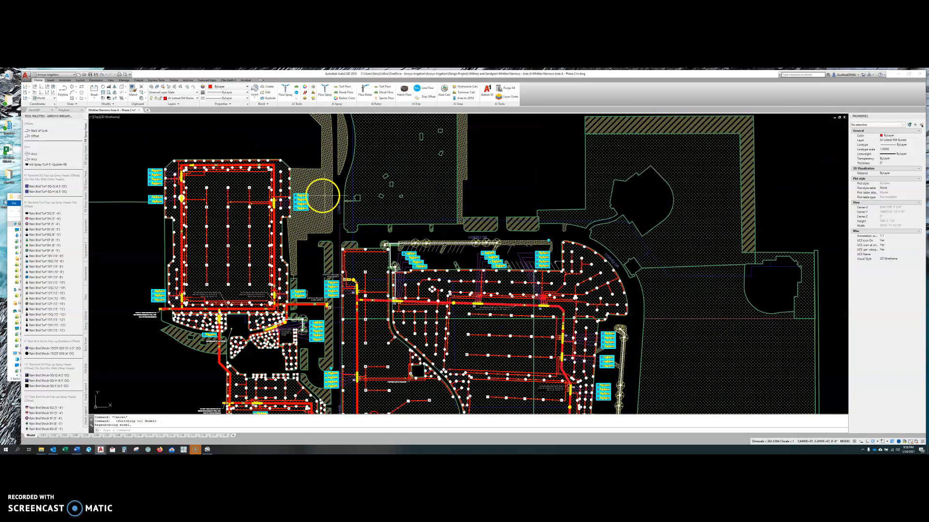
pyautogui.moveTo(377, 348)
pyautogui.mouseDown(button='middle')
pyautogui.moveTo(354, 254)
pyautogui.moveTo(351, 175)
pyautogui.moveTo(340, 186)
pyautogui.moveTo(341, 298)
pyautogui.mouseUp(button='middle')
pyautogui.scroll(5, 201, 176)
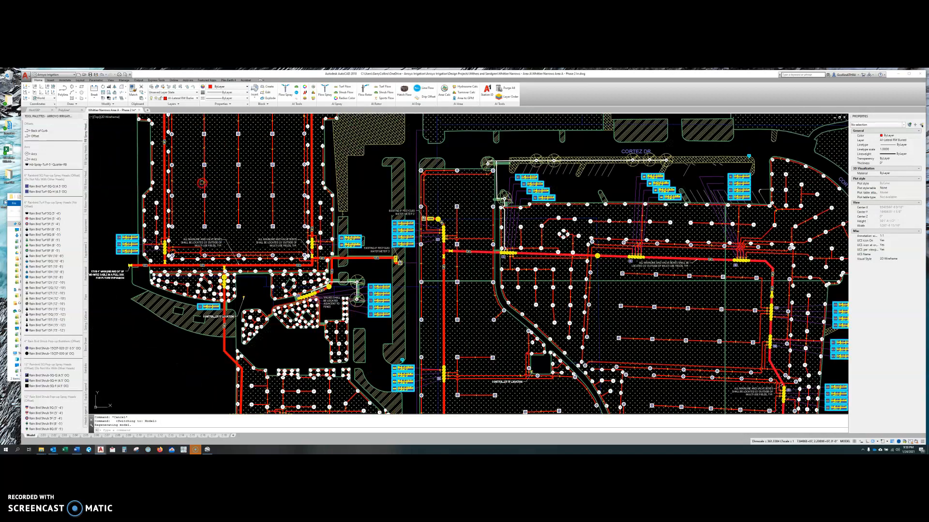
pyautogui.moveTo(296, 209); pyautogui.dragTo(266, 264, button='middle')
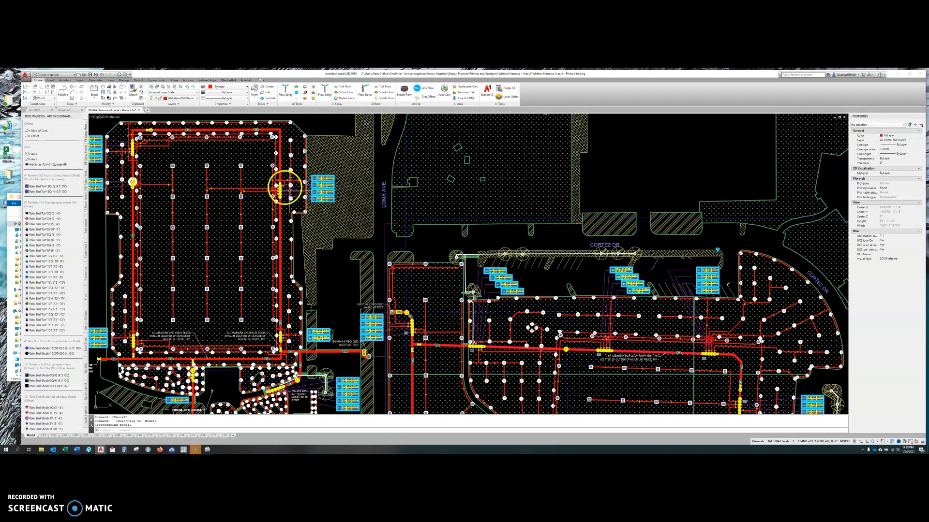
pyautogui.moveTo(315, 237); pyautogui.dragTo(318, 255, button='middle')
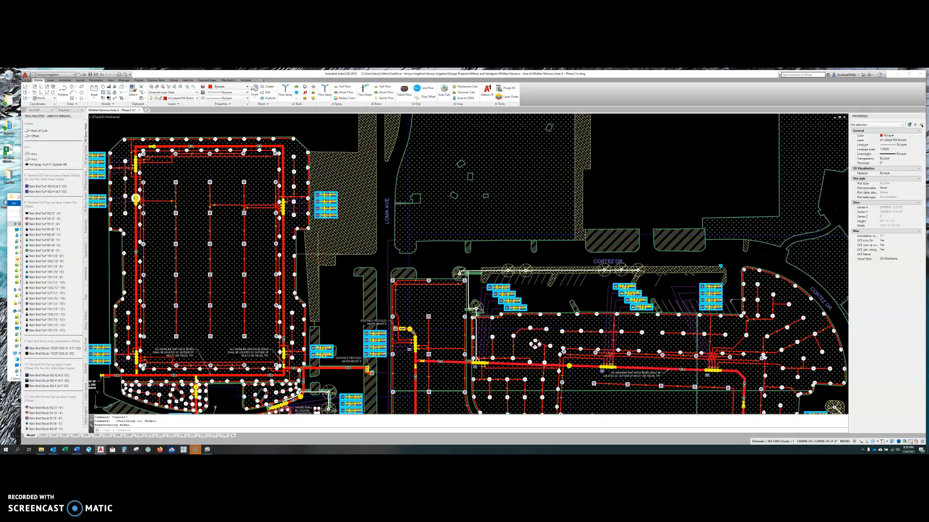
# Draw a circle of 50' radius around a sprinkler head in the field west of Loma Ave, and erase it again
pyautogui.moveTo(394, 303); pyautogui.dragTo(380, 287, button='middle')
pyautogui.scroll(5, 313, 261)
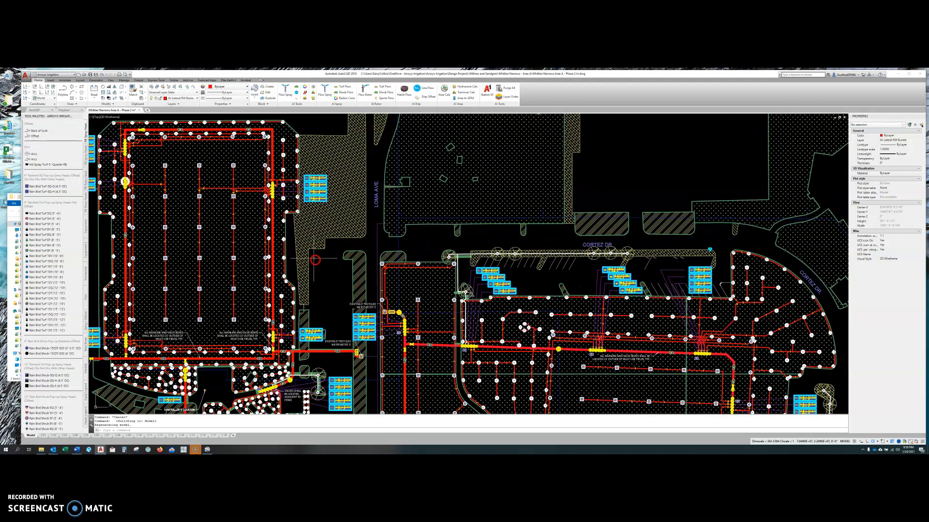
pyautogui.write('c')
pyautogui.press('Return')
pyautogui.click(281, 236)
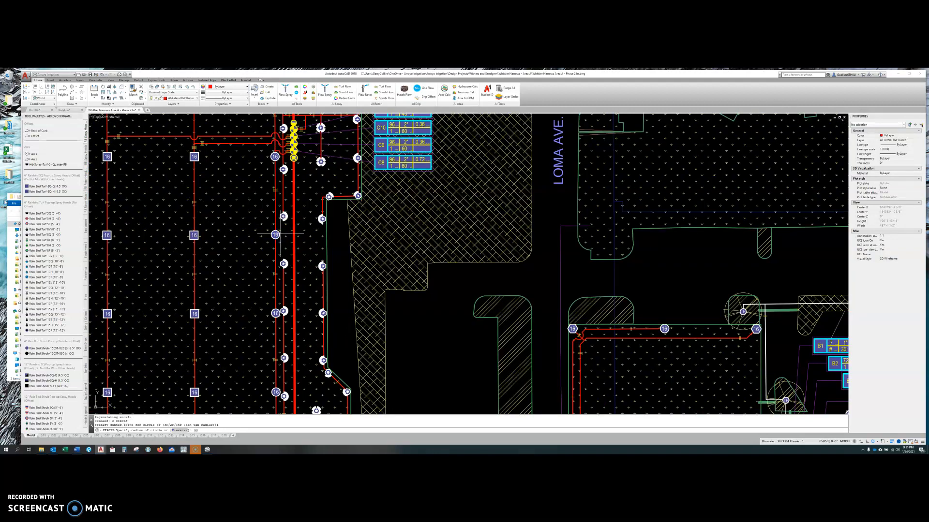
pyautogui.press('Return')
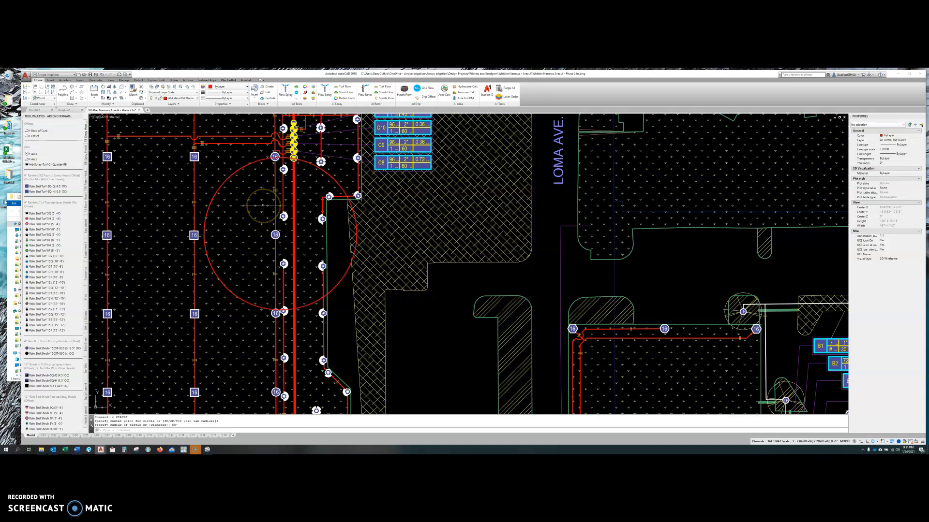
pyautogui.click(234, 175)
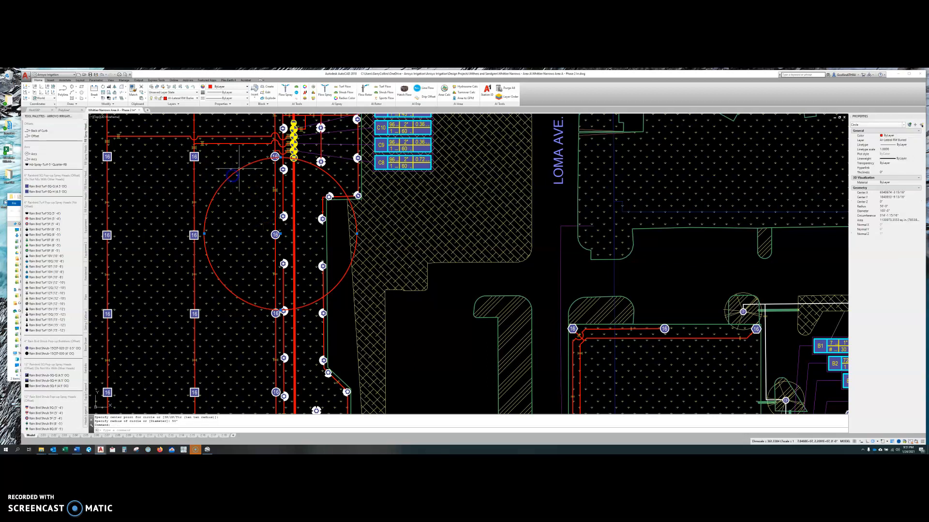
pyautogui.press('Delete')
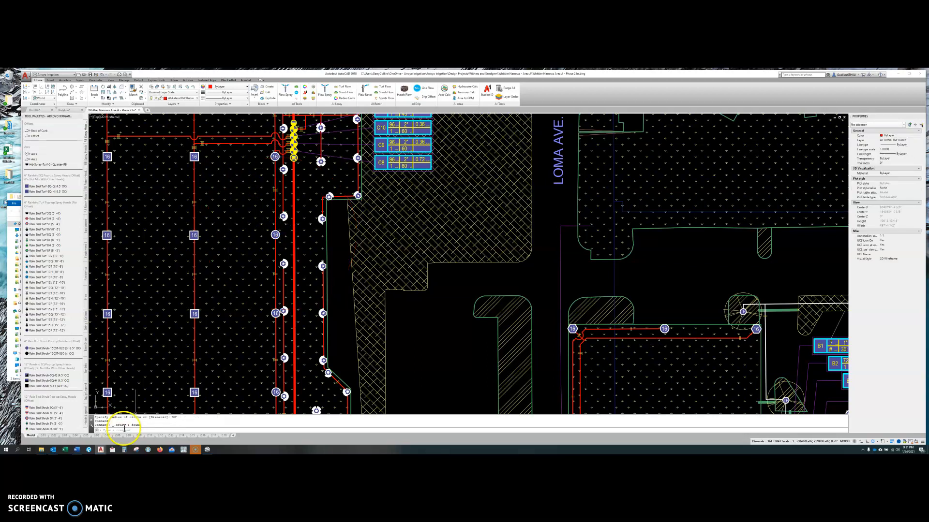
# Switch to layout 2.01 and examine the scale bar below the key map and the sheet's plan area
pyautogui.click(43, 436)
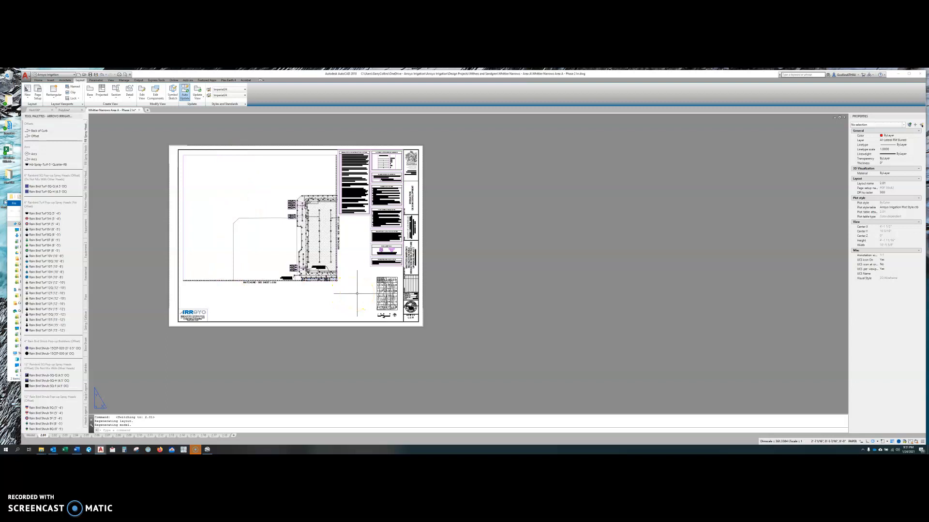
pyautogui.scroll(2, 357, 293)
pyautogui.scroll(5, 404, 329)
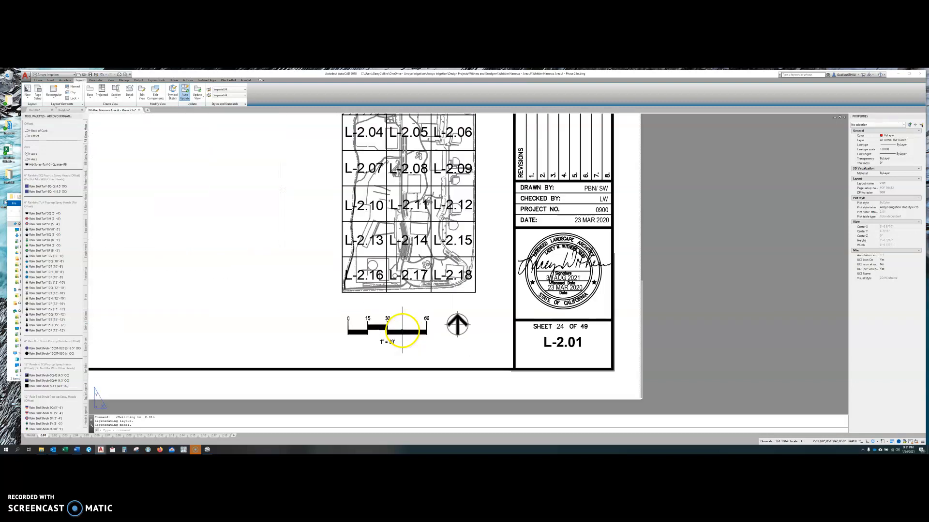
pyautogui.scroll(2, 379, 353)
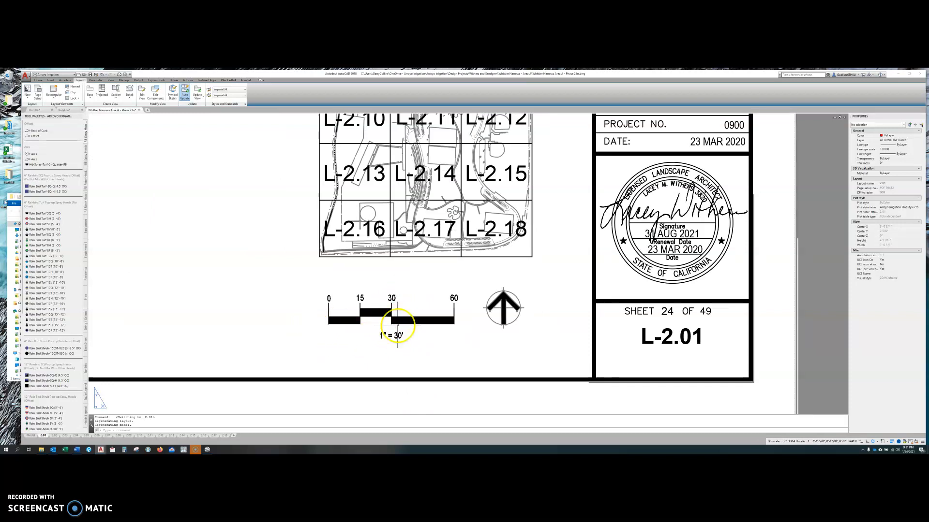
pyautogui.scroll(-8, 397, 325)
pyautogui.moveTo(283, 237); pyautogui.dragTo(355, 295, button='middle')
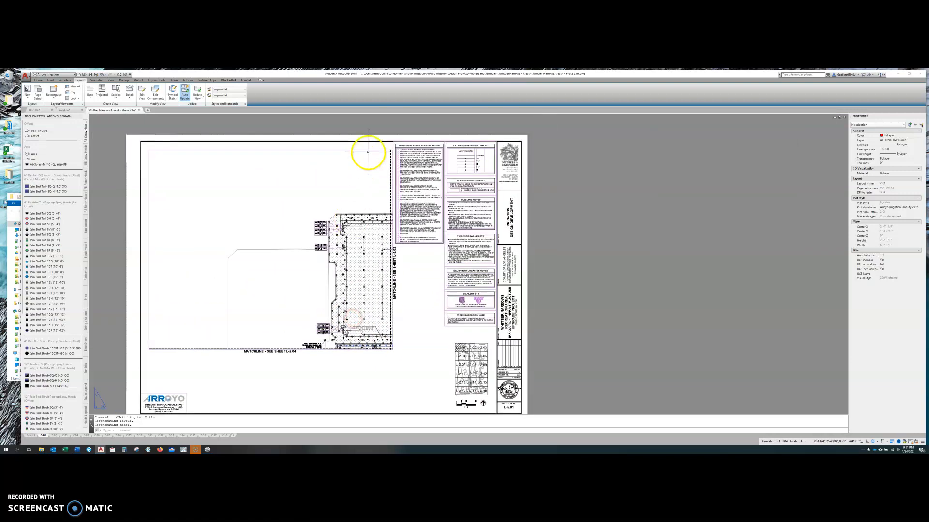
pyautogui.click(368, 150)
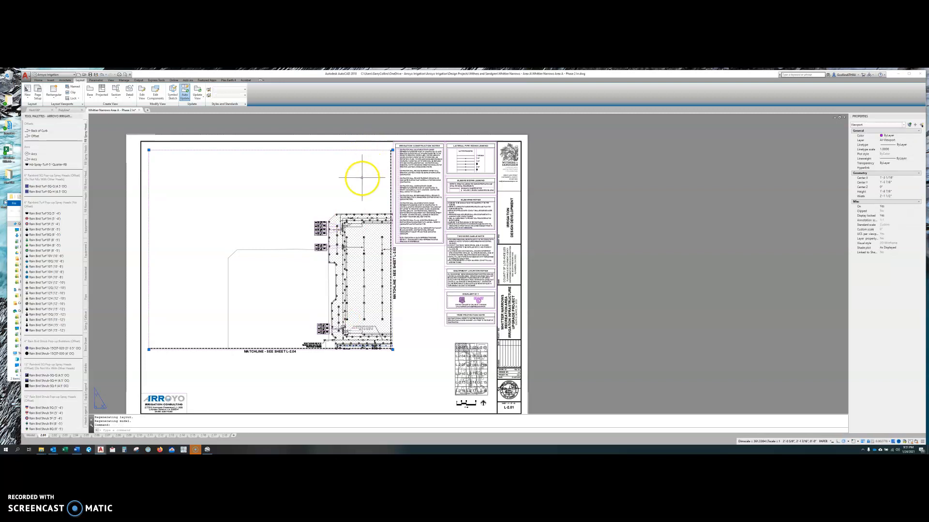
pyautogui.press('Escape')
pyautogui.write('c')
pyautogui.press('Return')
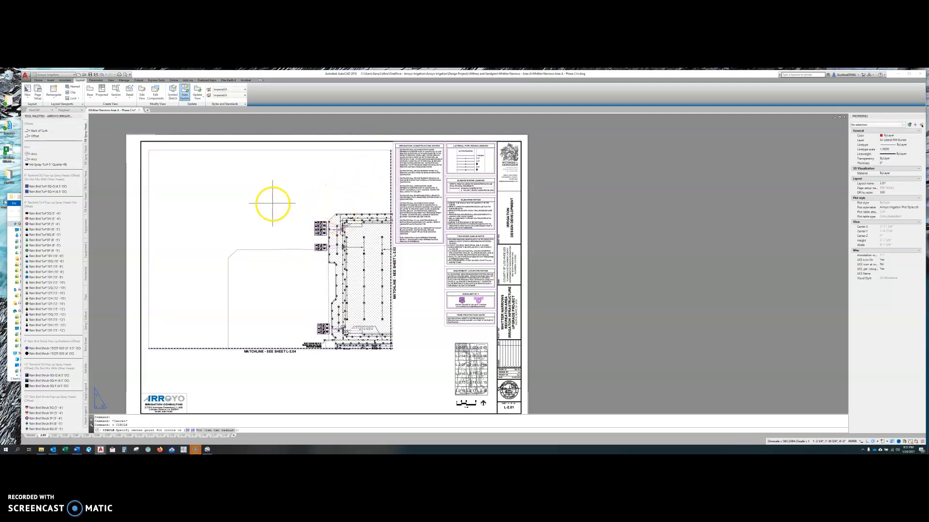
pyautogui.press('Escape')
# Draw a horizontal 1" polyline in paper space over the empty upper part of the viewport
pyautogui.write('pl')
pyautogui.press('Return')
pyautogui.click(244, 188)
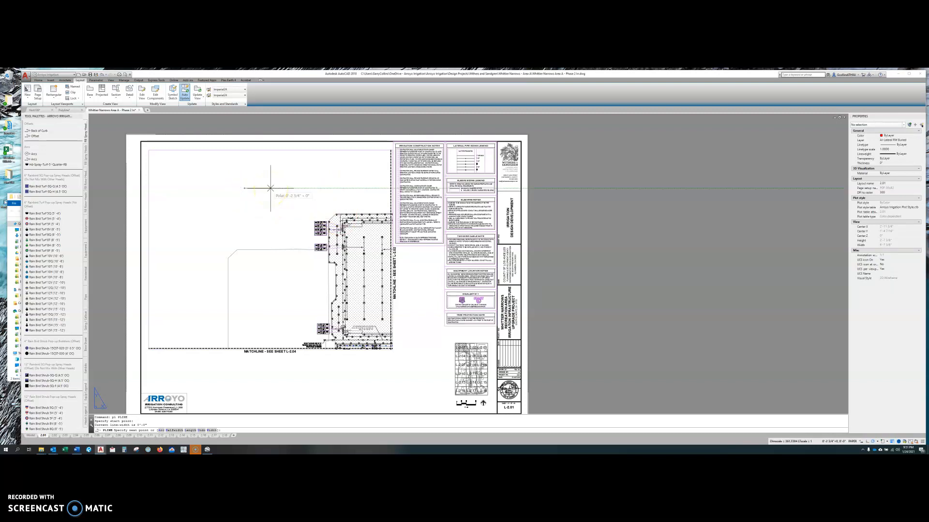
pyautogui.write('1"')
pyautogui.press('Return')
pyautogui.press('Escape')
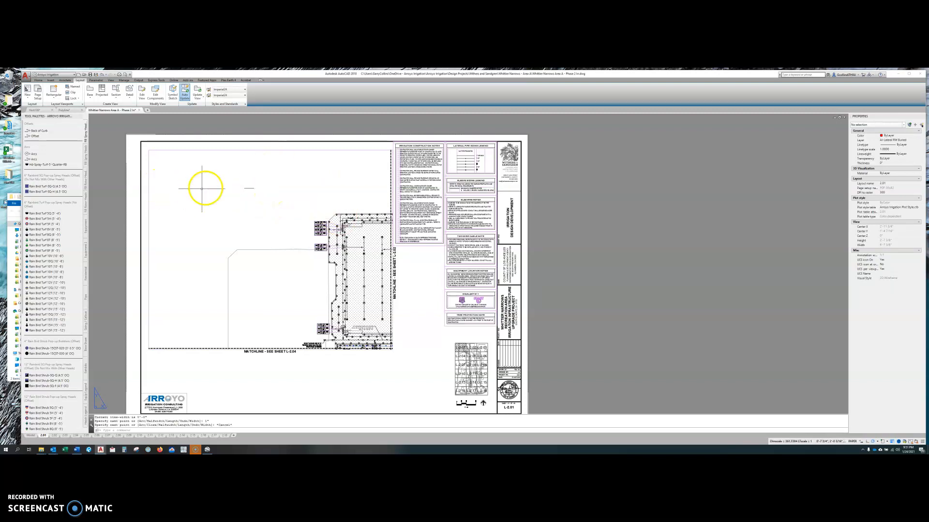
# Transfer the short polyline from paper space to model space with Change Space, and return to paper space
pyautogui.click(249, 188)
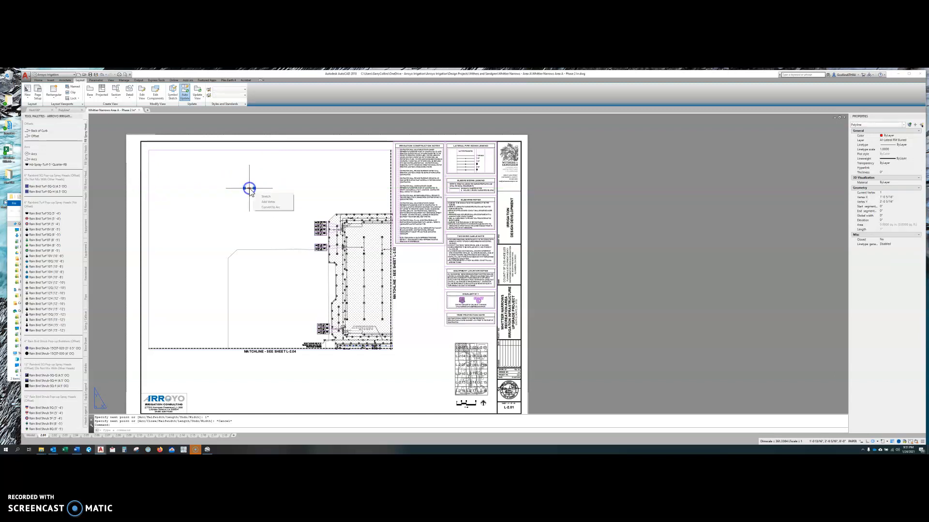
pyautogui.click(38, 80)
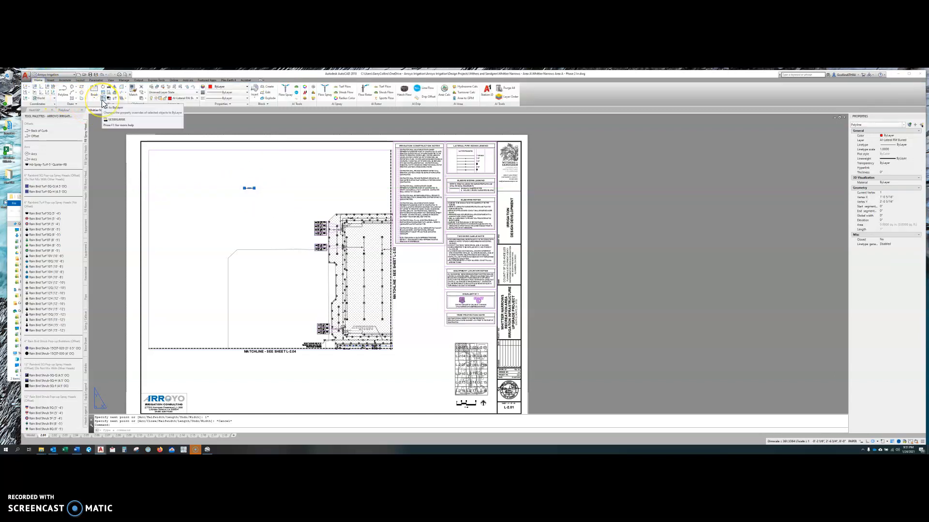
pyautogui.click(111, 102)
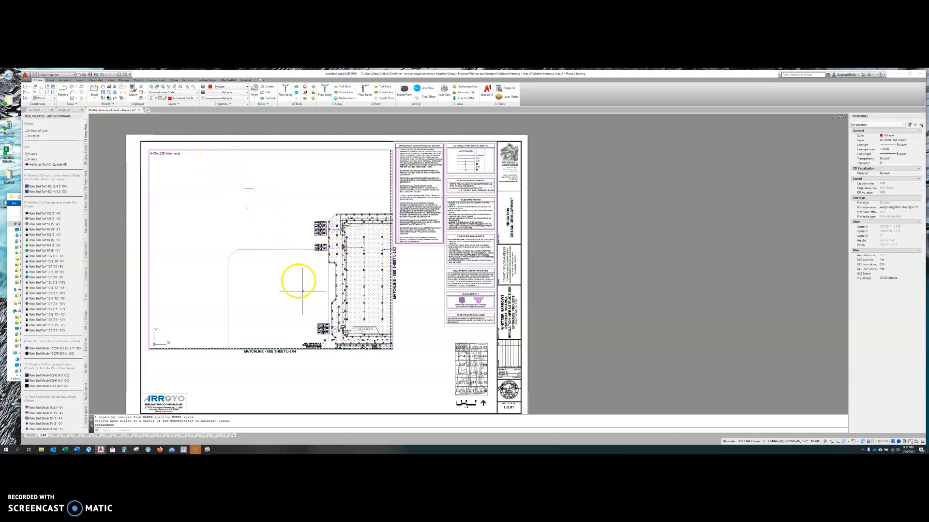
pyautogui.doubleClick(279, 384)
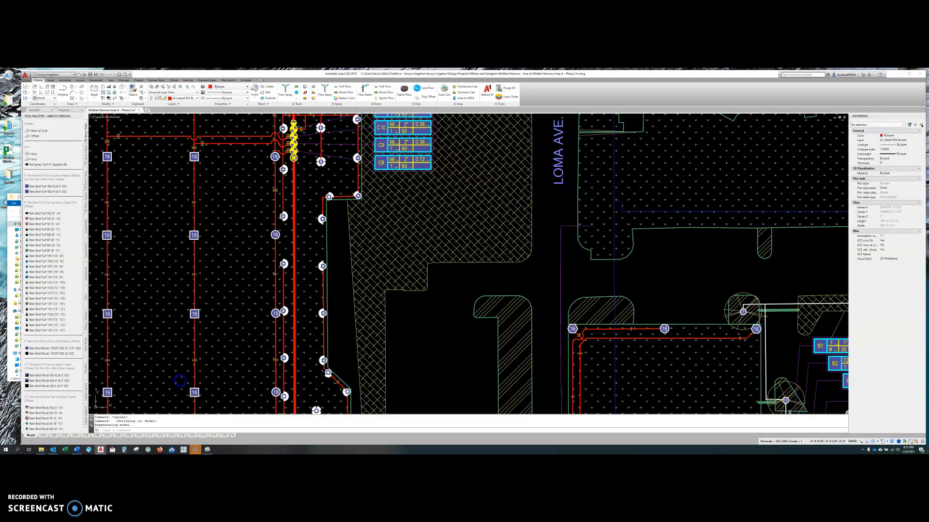
# Switch to model space and locate the transferred line northwest of the western field for a closer look
pyautogui.click(177, 381)
pyautogui.press('Escape')
pyautogui.scroll(-5, 232, 377)
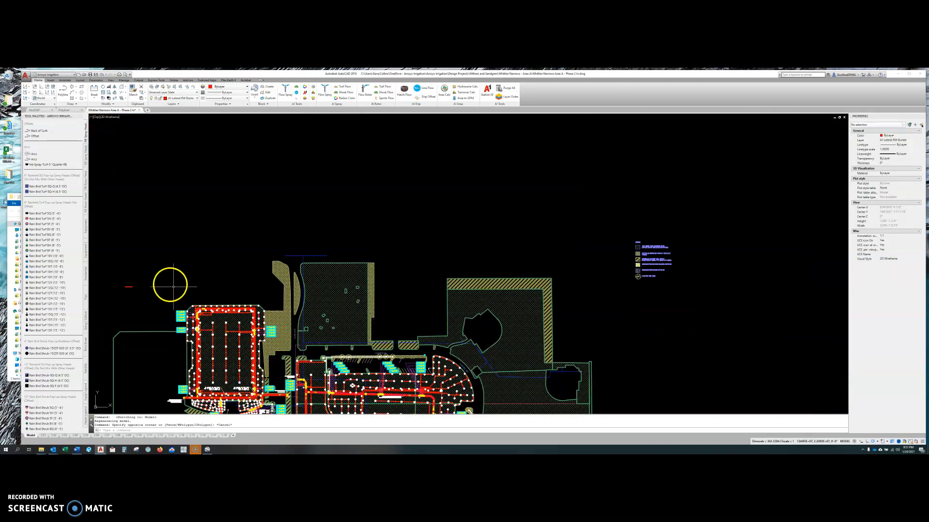
pyautogui.scroll(2, 122, 290)
pyautogui.scroll(2, 122, 291)
pyautogui.moveTo(151, 284); pyautogui.dragTo(207, 270, button='middle')
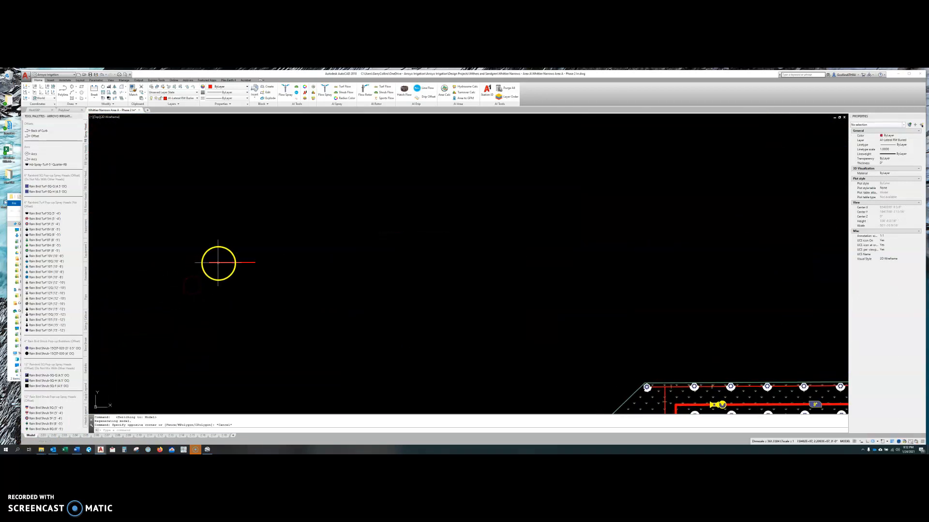
# Check the transferred line's length in its properties, and erase the line from model space
pyautogui.click(218, 262)
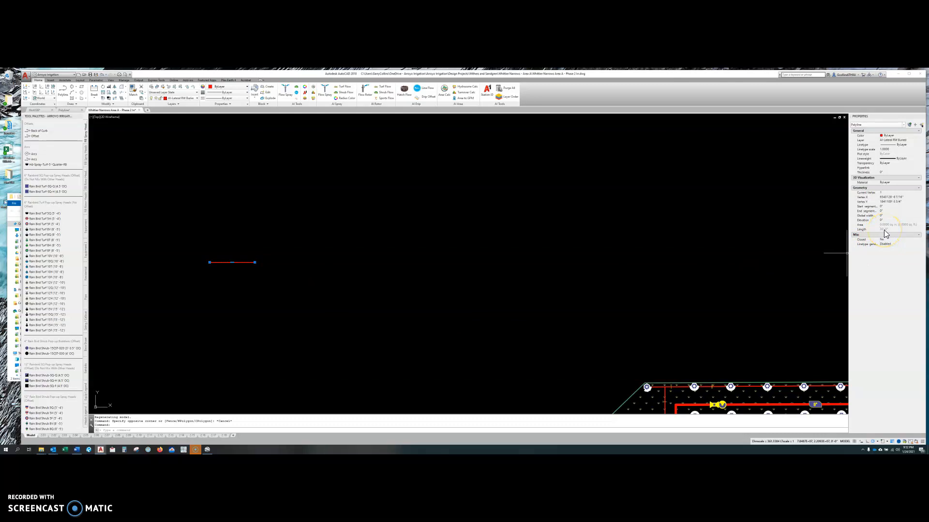
pyautogui.click(300, 285)
pyautogui.click(176, 236)
pyautogui.press('Delete')
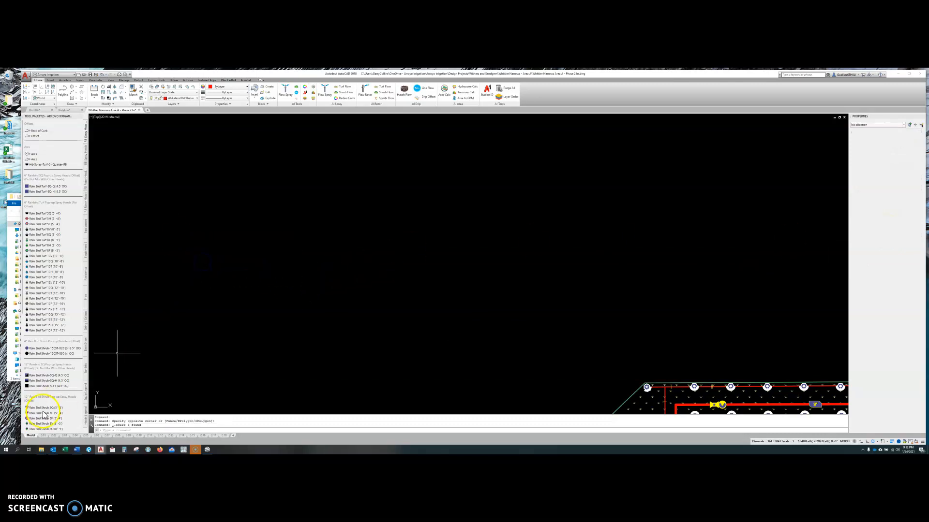
# Switch to layout 2.01, activate its plan viewport, and try zooming in and out inside it
pyautogui.click(42, 438)
pyautogui.scroll(-5, 423, 175)
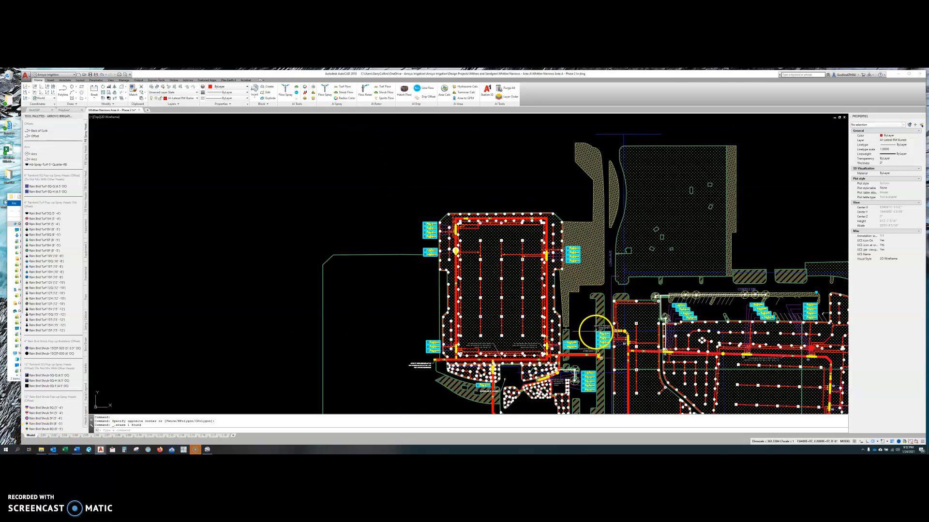
pyautogui.click(47, 437)
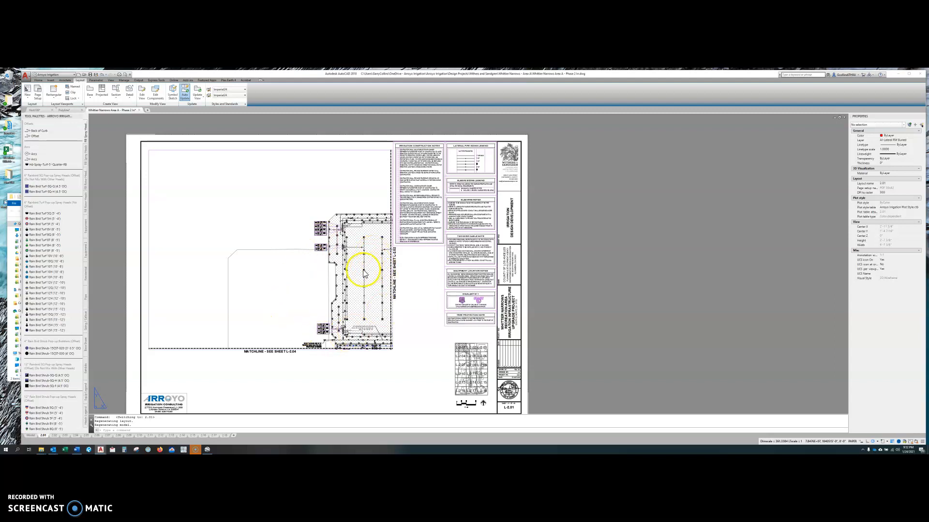
pyautogui.click(293, 250)
pyautogui.doubleClick(293, 250)
pyautogui.scroll(3, 311, 274)
pyautogui.scroll(-3, 311, 274)
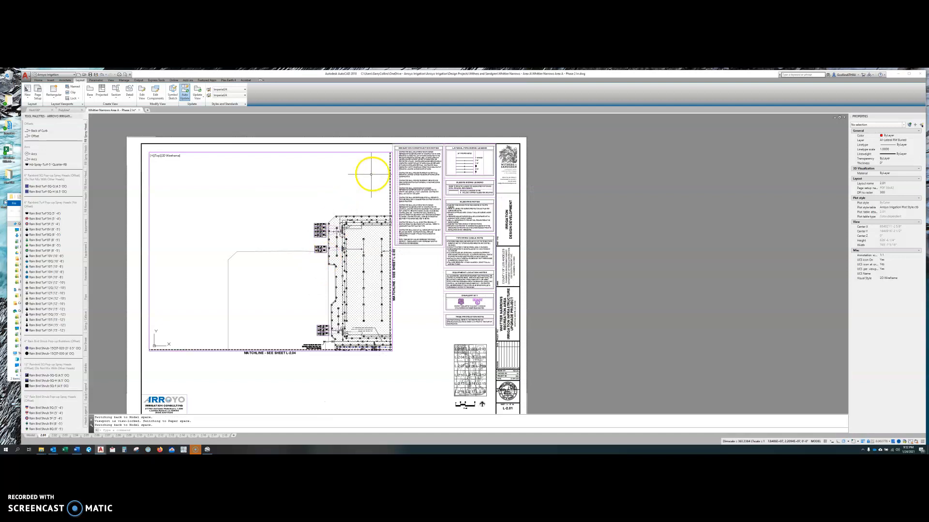
# Return to paper space and unlock the plan viewport by setting Display locked to No
pyautogui.doubleClick(382, 151)
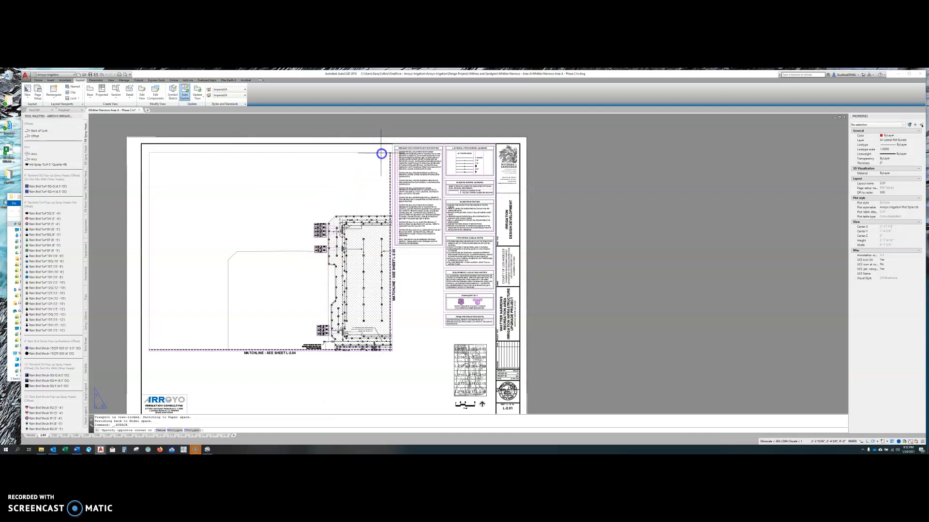
pyautogui.click(379, 151)
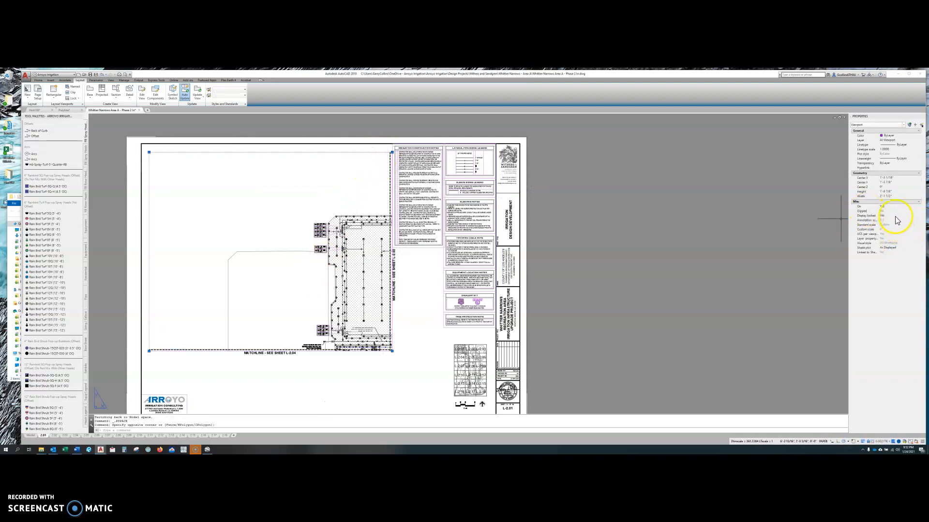
pyautogui.click(890, 224)
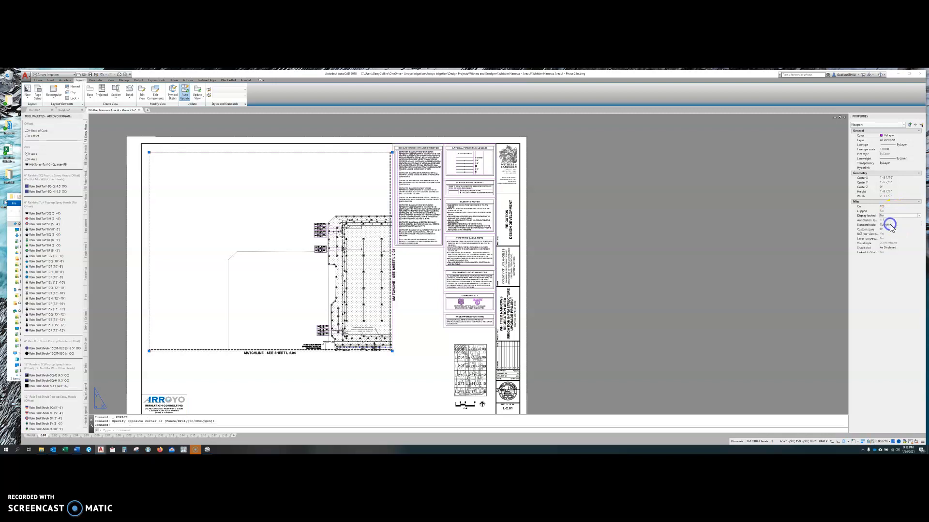
pyautogui.press('Escape')
# Activate the unlocked viewport and examine how panning and zooming around the western field changes the plan's position and scale on the sheet
pyautogui.doubleClick(323, 264)
pyautogui.moveTo(341, 270); pyautogui.dragTo(223, 230, button='middle')
pyautogui.scroll(2, 223, 229)
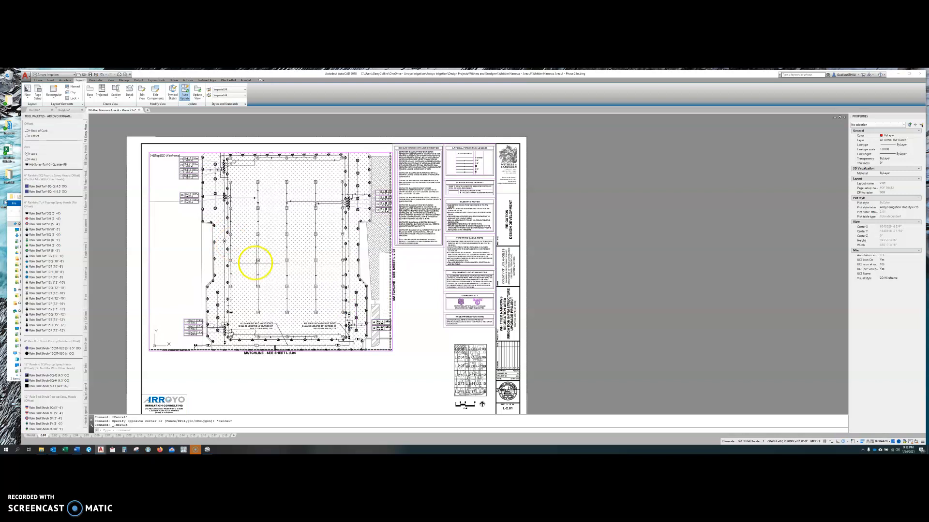
pyautogui.scroll(-3, 249, 265)
pyautogui.scroll(5, 271, 263)
pyautogui.scroll(-9, 271, 263)
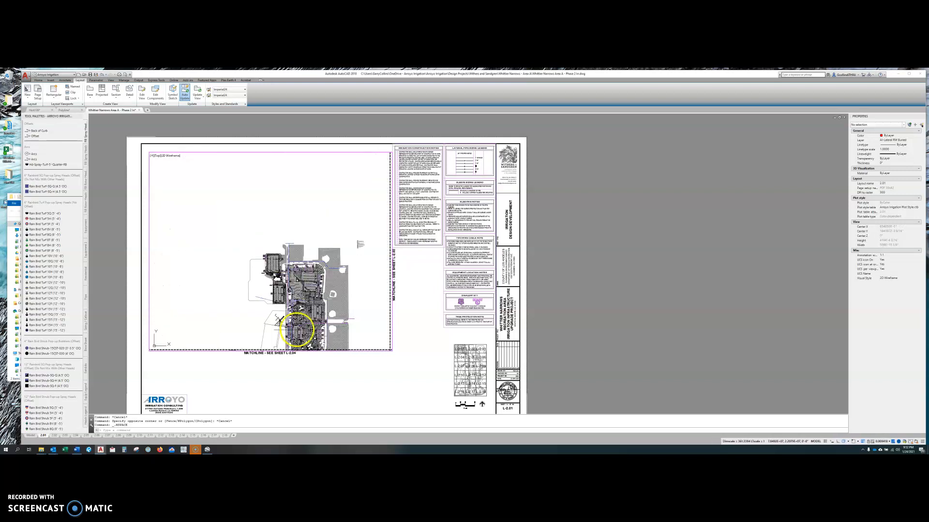
pyautogui.scroll(5, 270, 267)
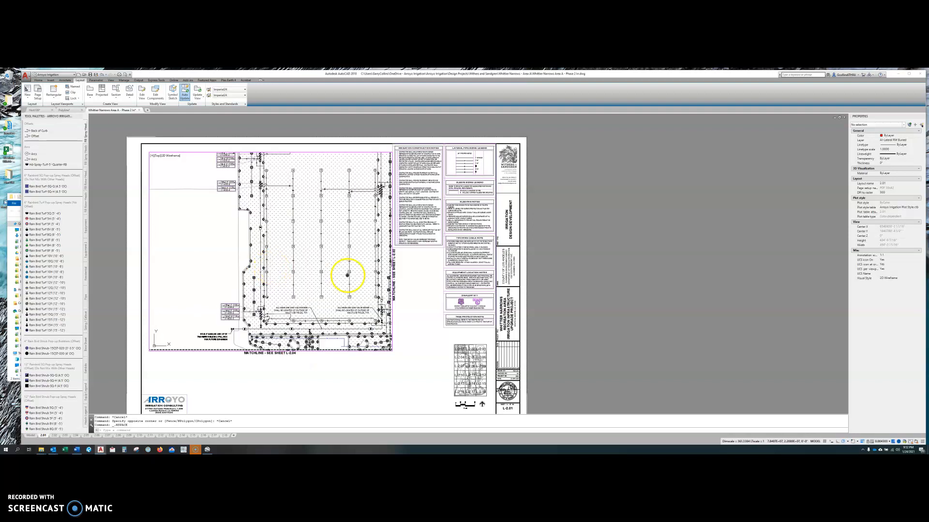
pyautogui.moveTo(346, 276); pyautogui.dragTo(332, 295, button='middle')
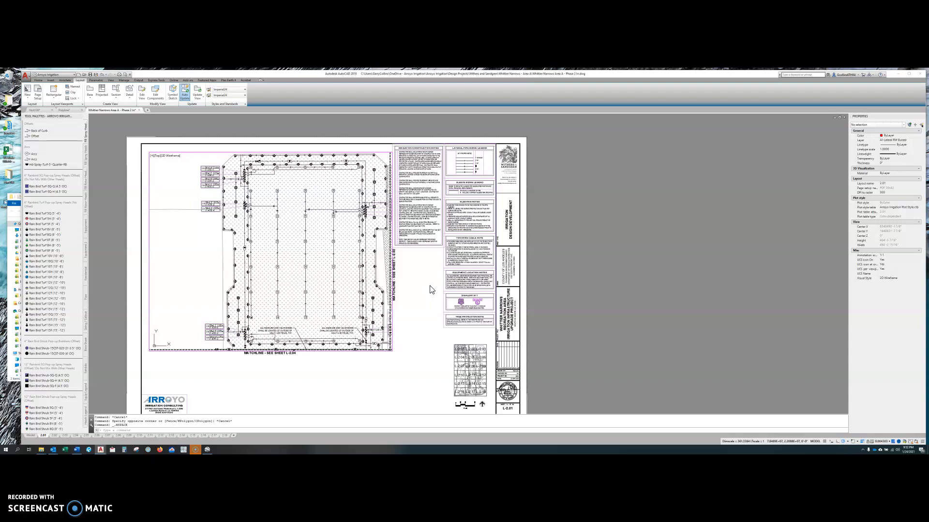
pyautogui.scroll(-4, 237, 258)
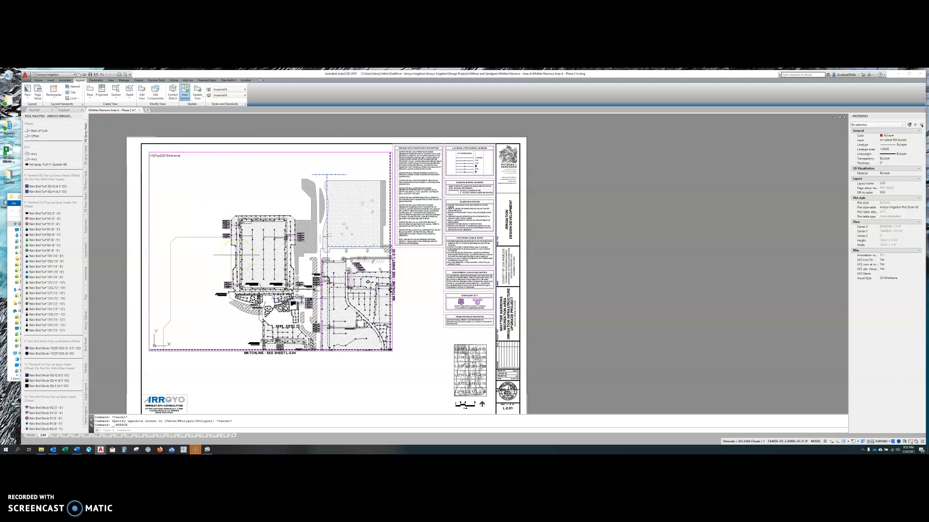
pyautogui.scroll(3, 238, 253)
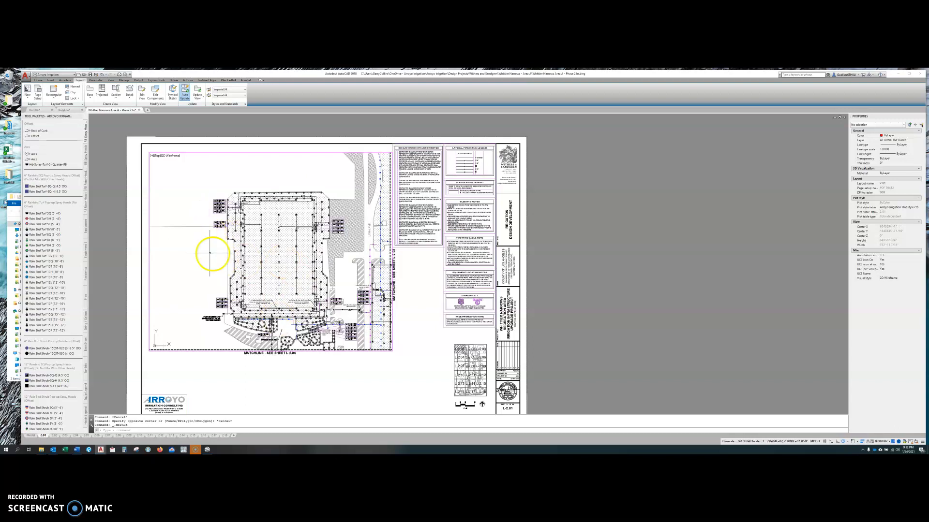